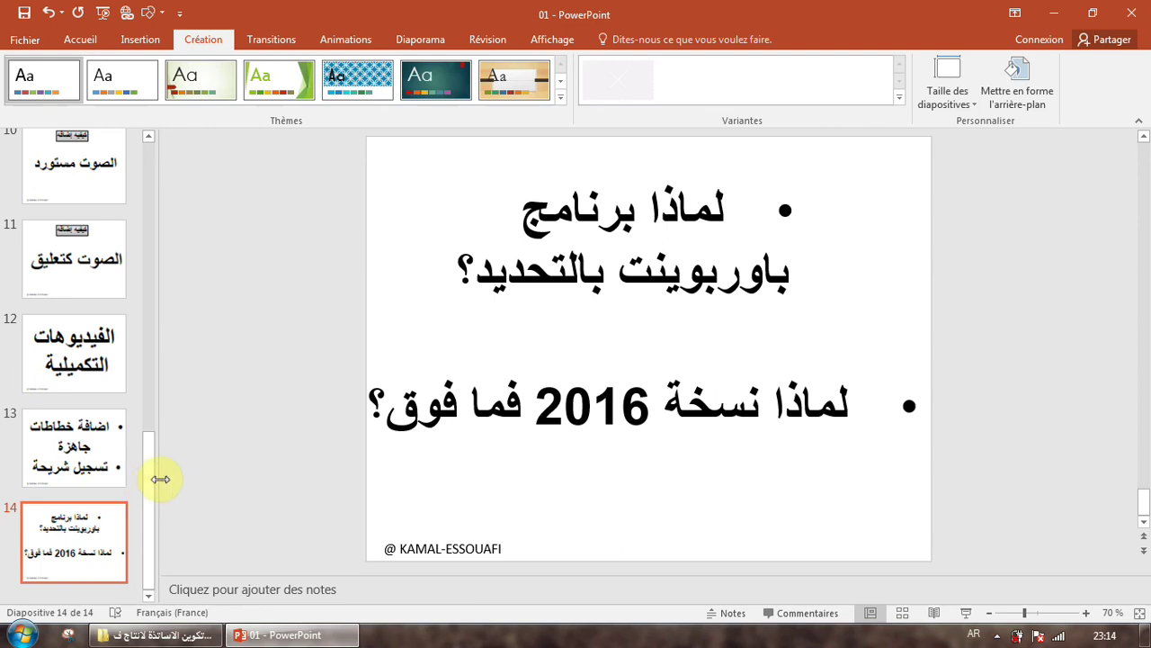
# Display slide 1 of the 14-slide Arabic deck, showing its introductory greeting text
pyautogui.moveTo(148, 492); pyautogui.dragTo(147, 180)
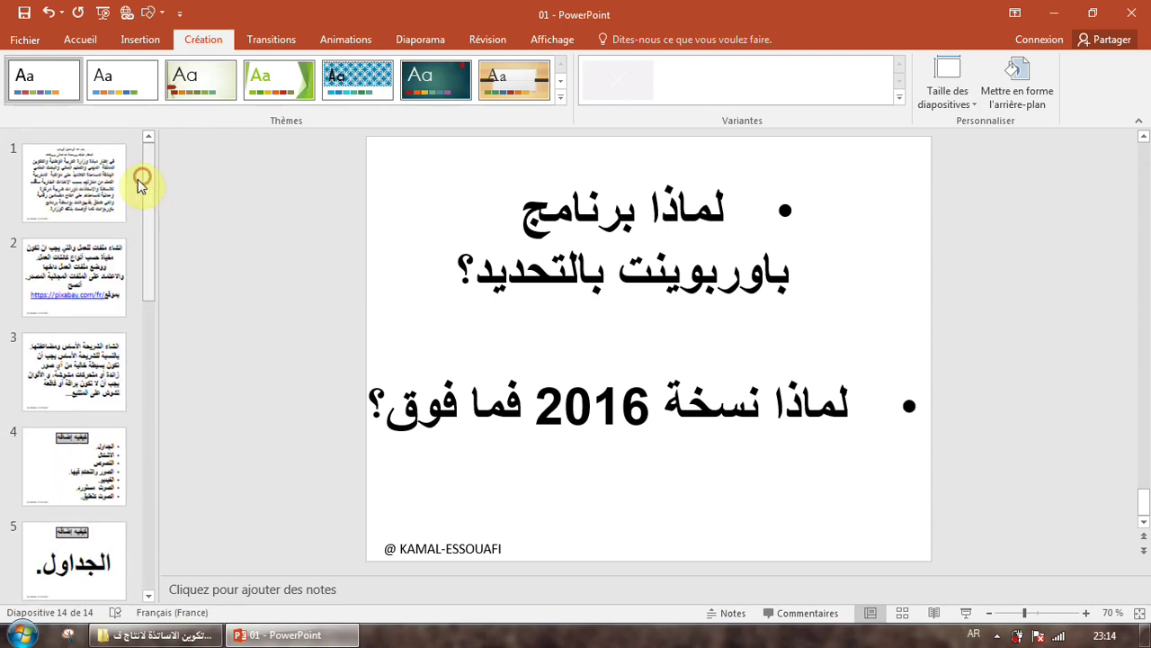
pyautogui.click(131, 216)
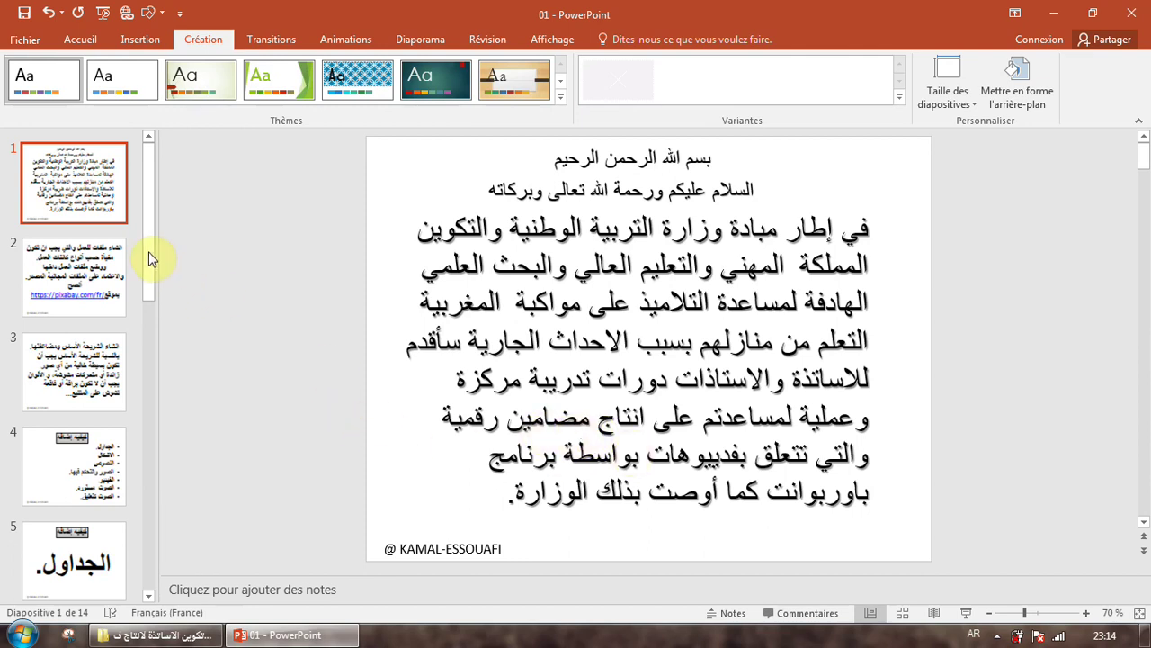
pyautogui.moveTo(147, 255); pyautogui.dragTo(154, 570)
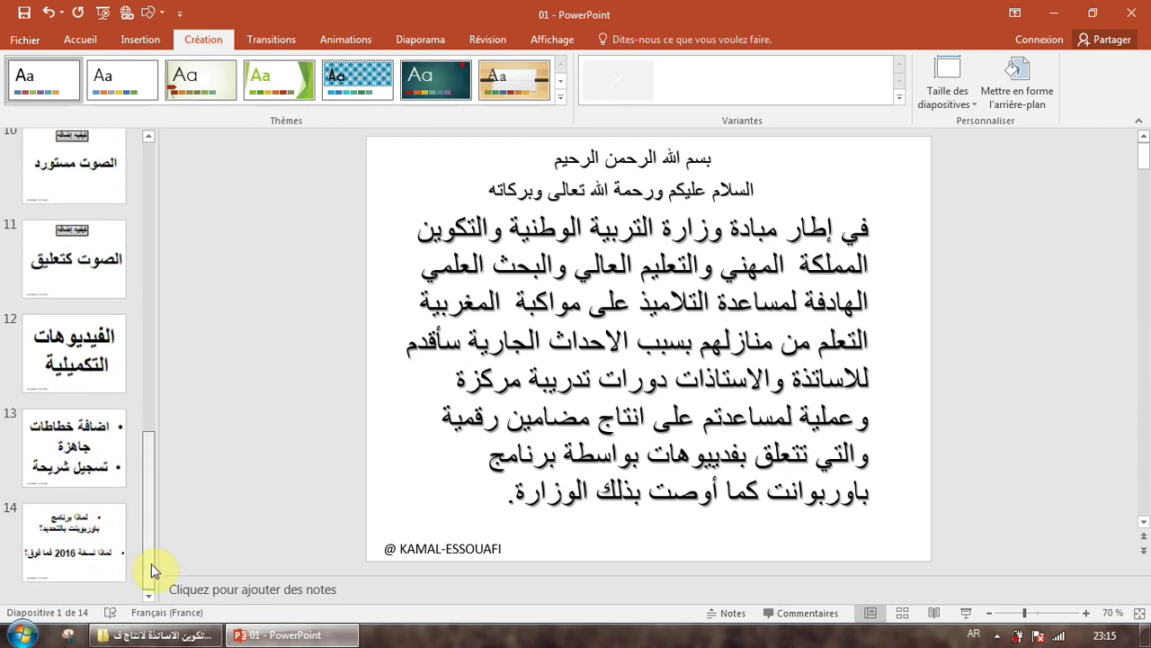
# Show slide 14 and select each of its two bullet text boxes, then deselect
pyautogui.click(75, 534)
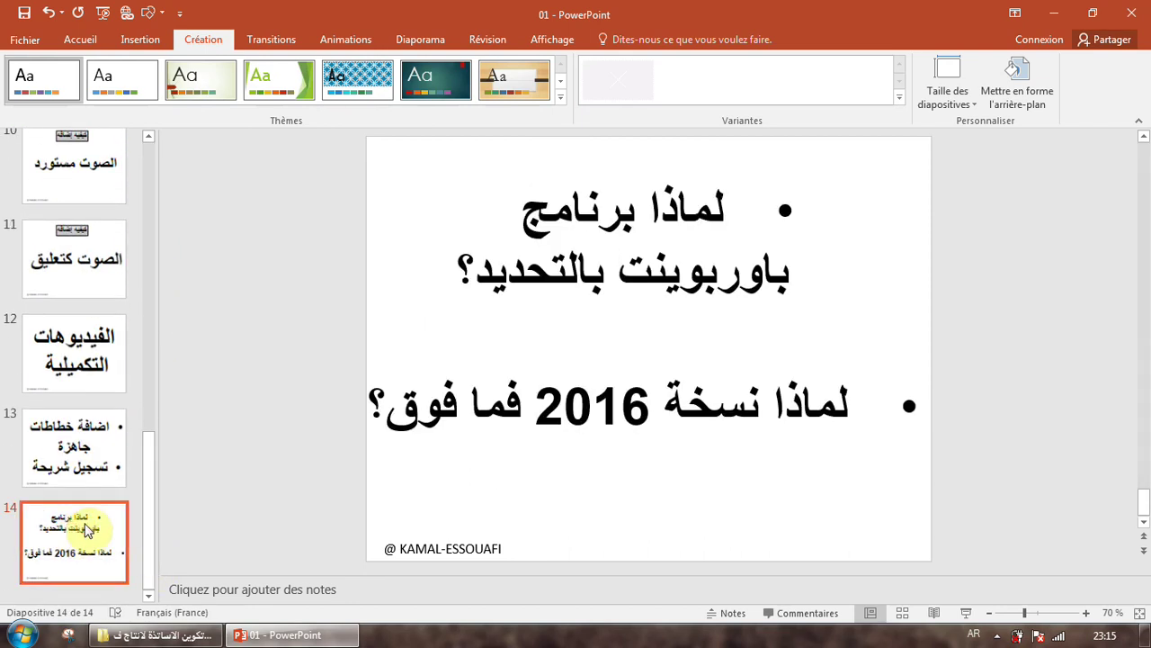
pyautogui.click(709, 206)
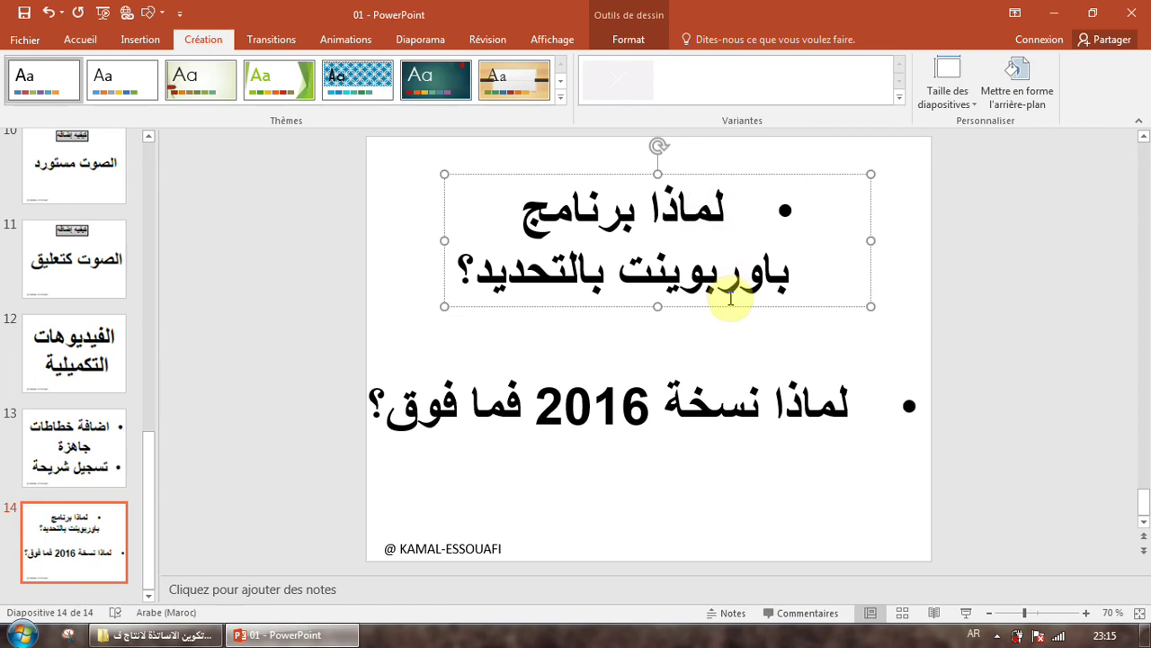
pyautogui.click(798, 429)
pyautogui.click(779, 481)
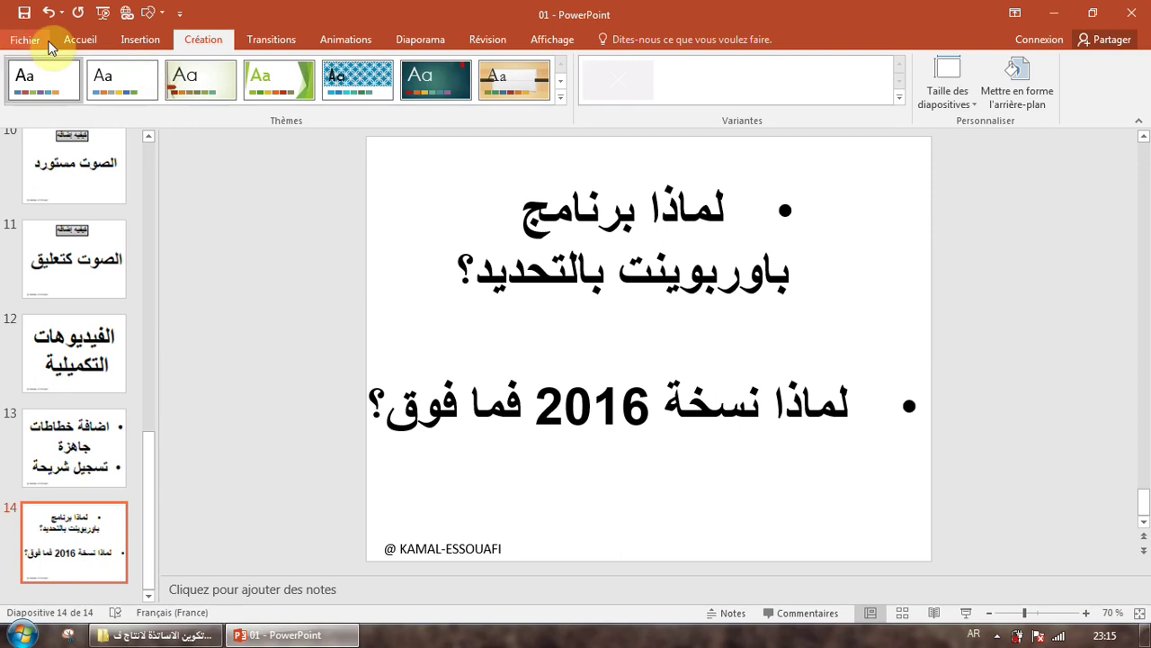
# Look through the Accueil, Insertion, Création and Transitions ribbon tabs
pyautogui.click(78, 40)
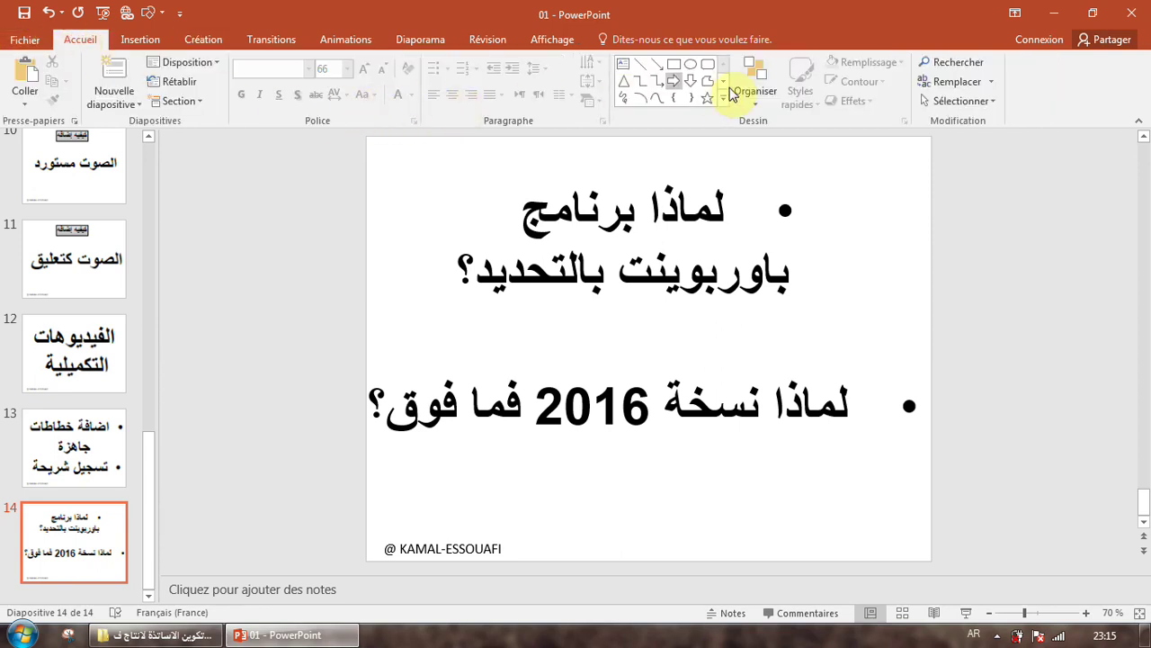
pyautogui.click(144, 41)
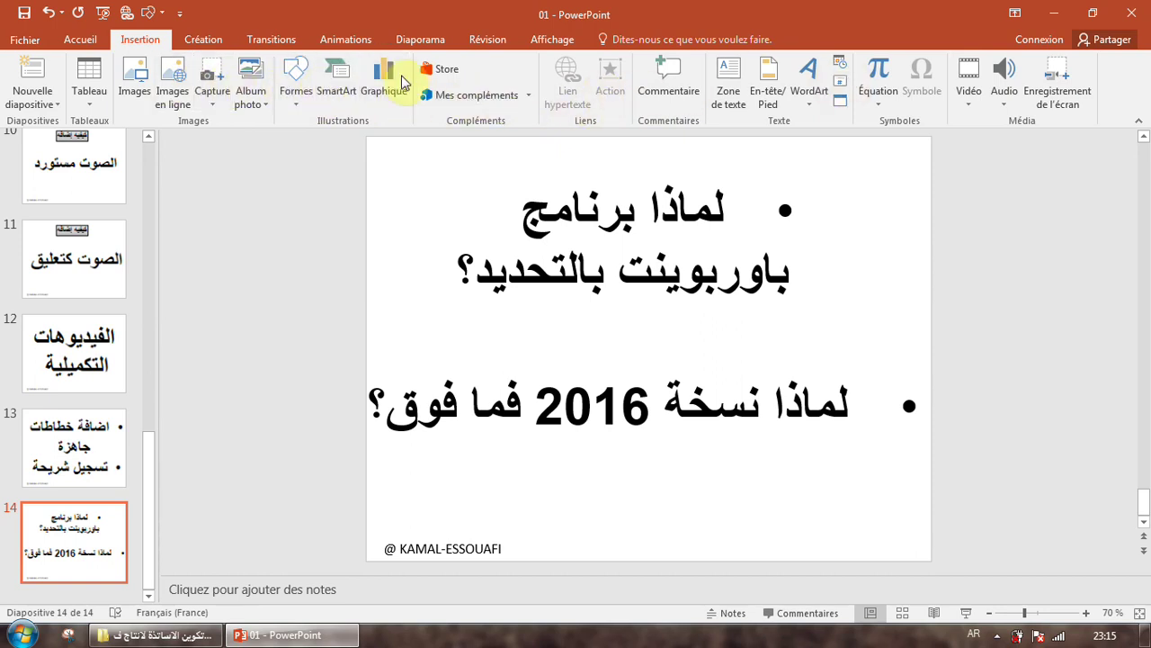
pyautogui.click(204, 40)
pyautogui.click(270, 39)
# Create a new blank presentation and delete both placeholders from its title slide with Ctrl+A, Delete
pyautogui.click(215, 43)
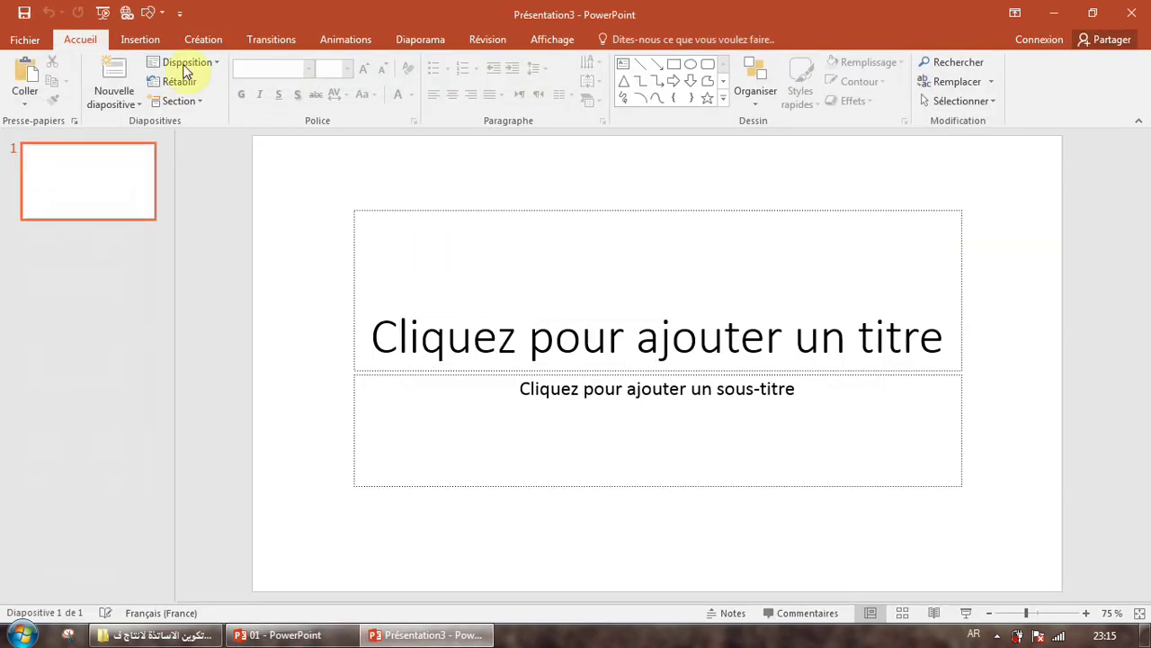
pyautogui.click(205, 40)
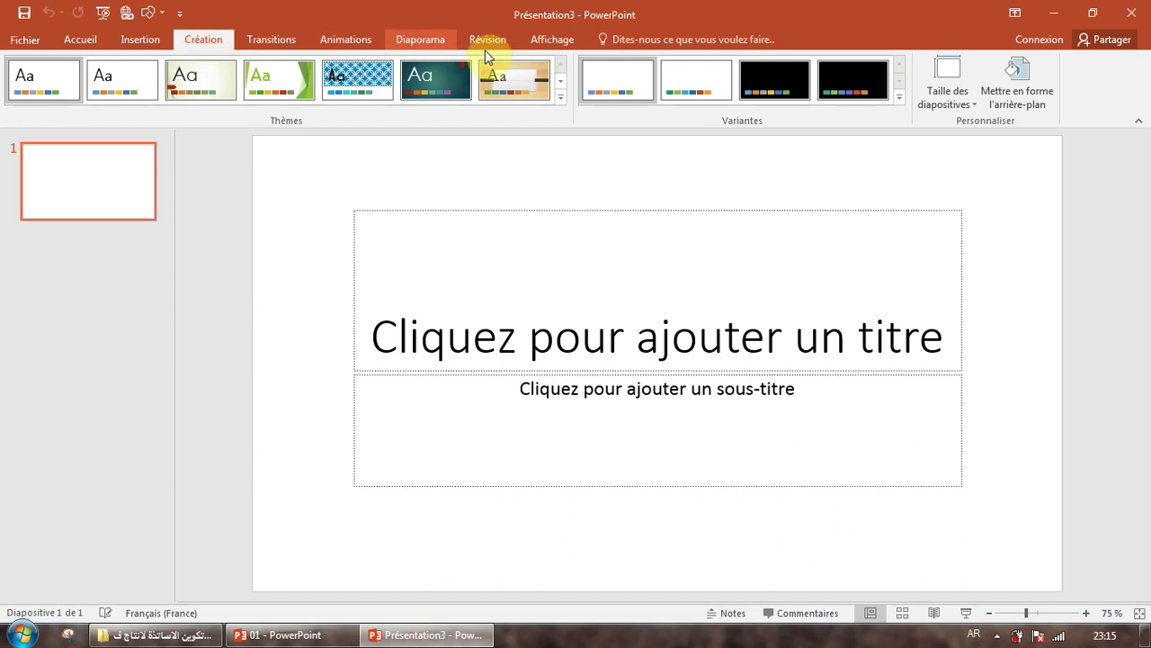
pyautogui.hotkey('ctrl', 'a')
pyautogui.press('Delete')
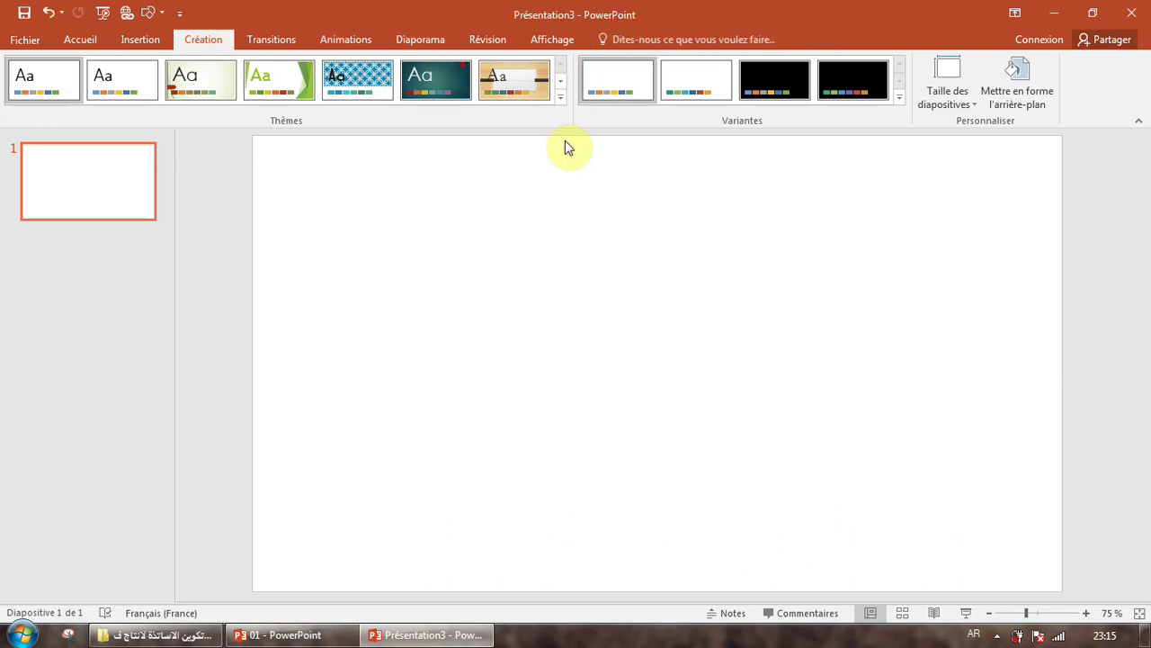
# Browse the full Création theme gallery and close it without applying a theme
pyautogui.click(560, 87)
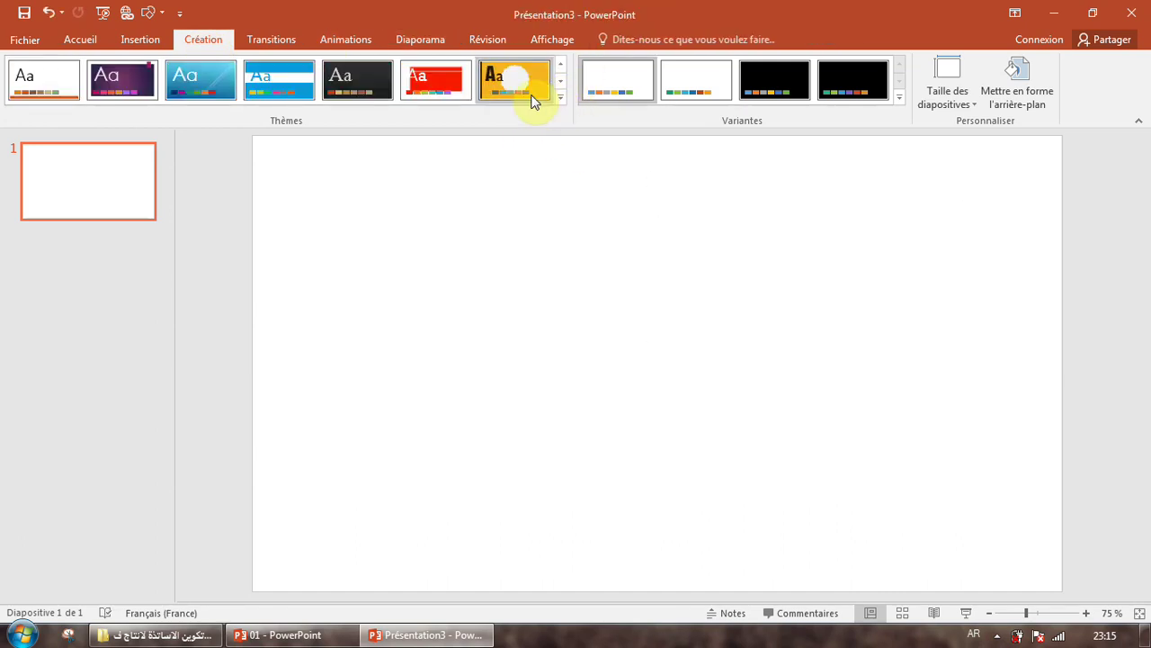
pyautogui.click(560, 96)
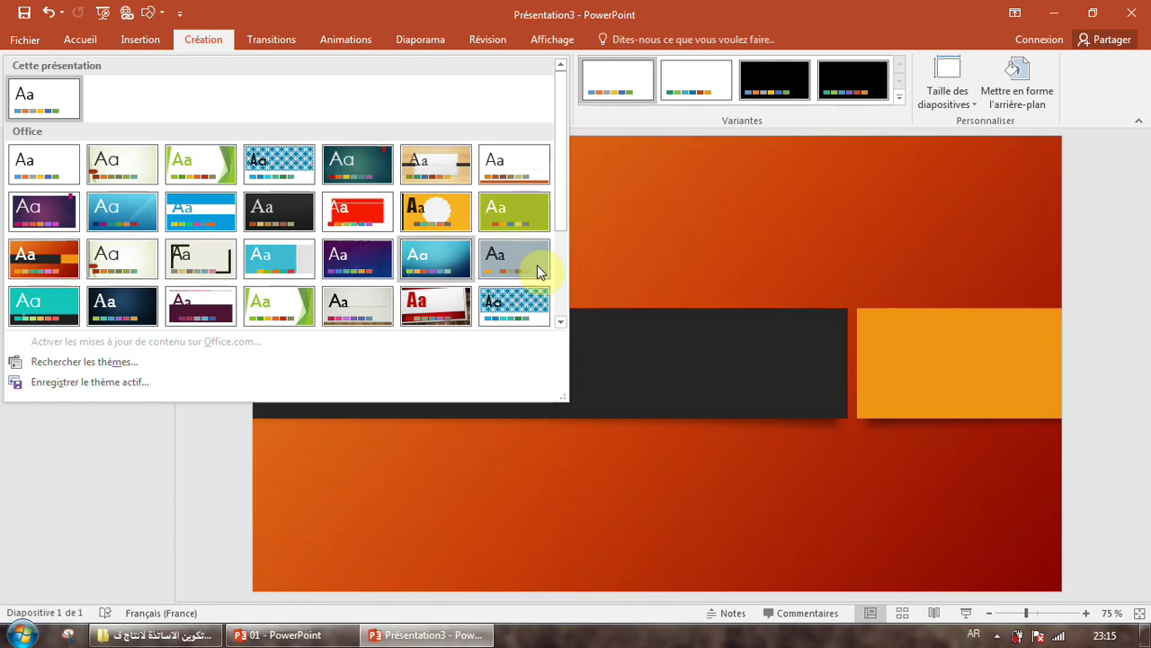
pyautogui.click(719, 250)
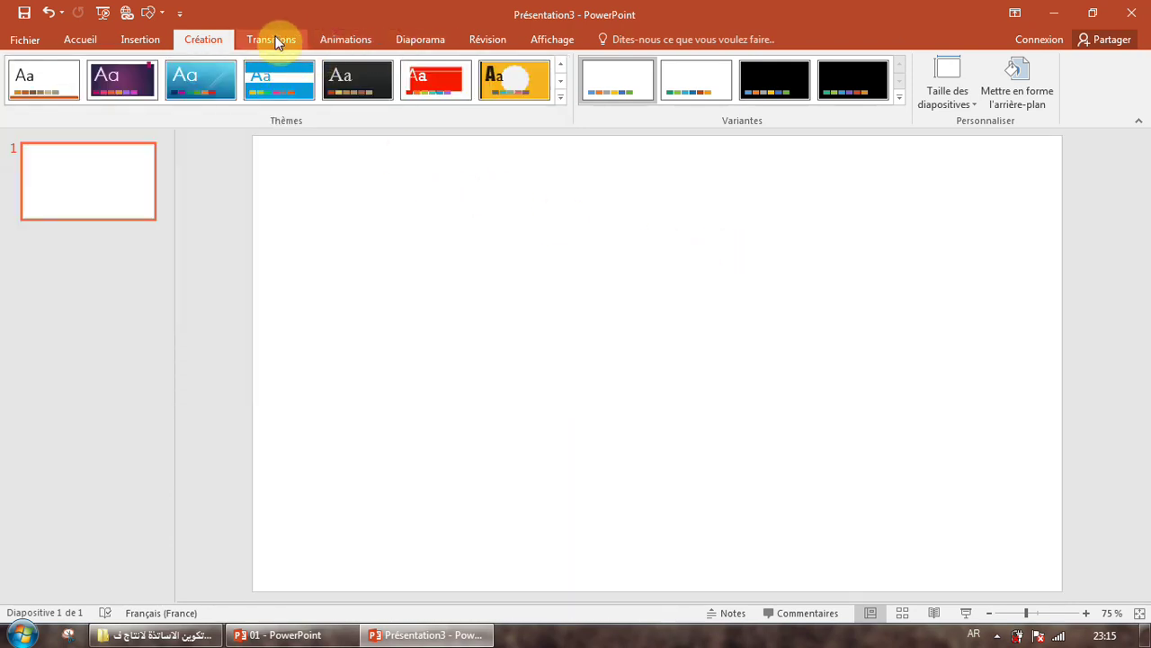
pyautogui.click(142, 39)
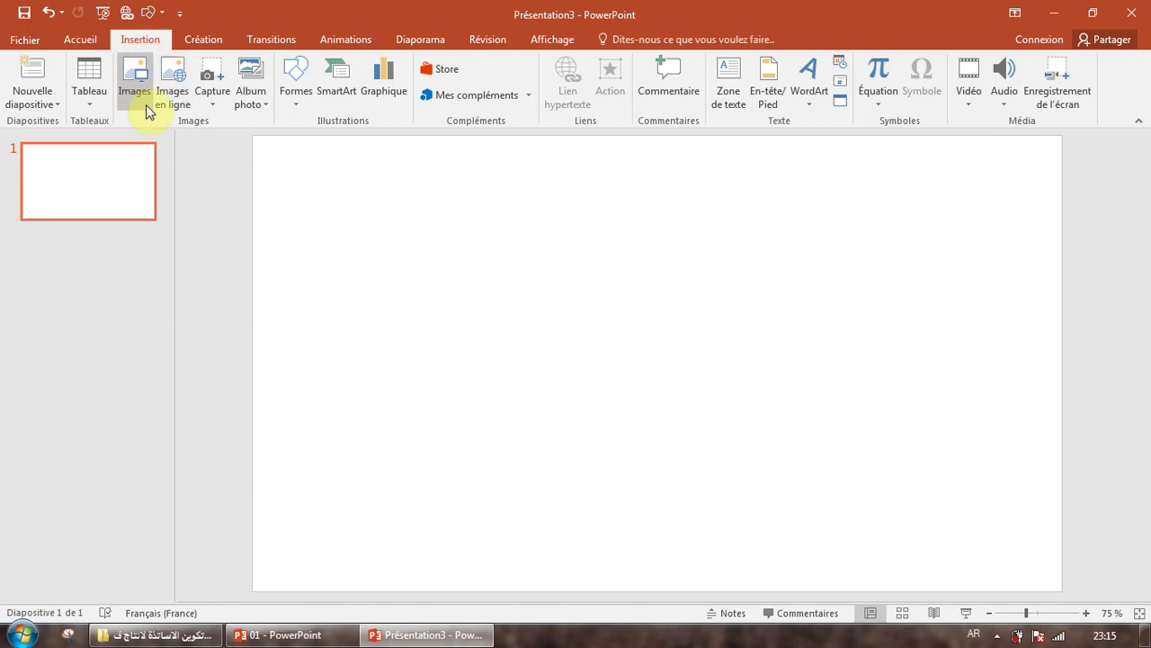
pyautogui.click(179, 93)
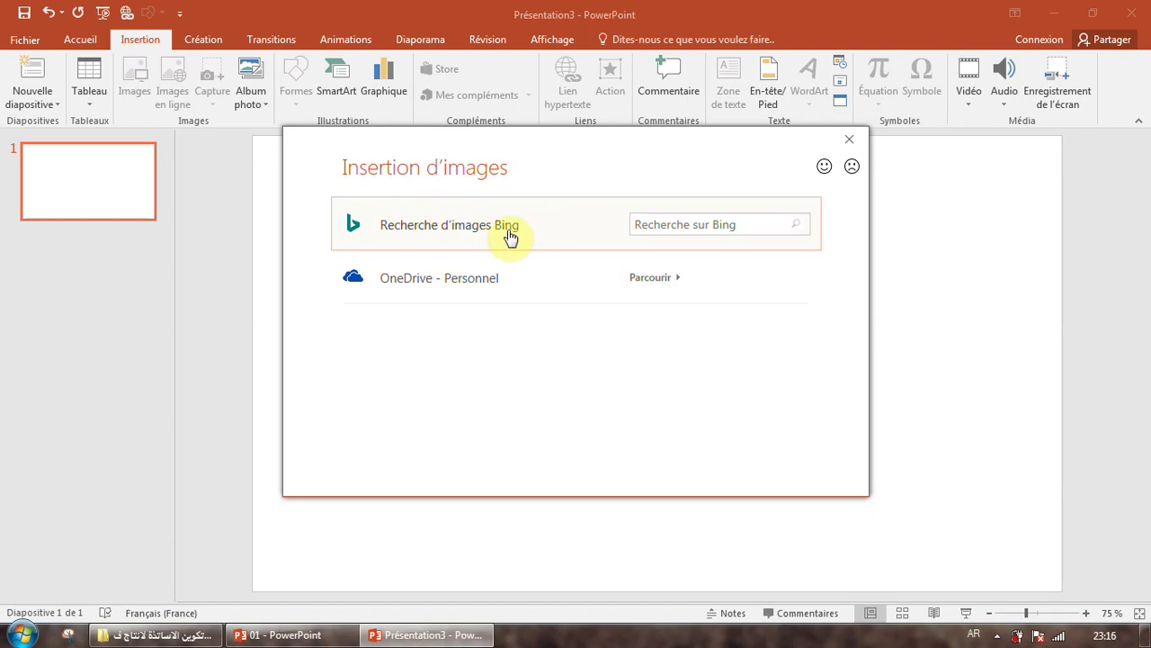
pyautogui.click(424, 224)
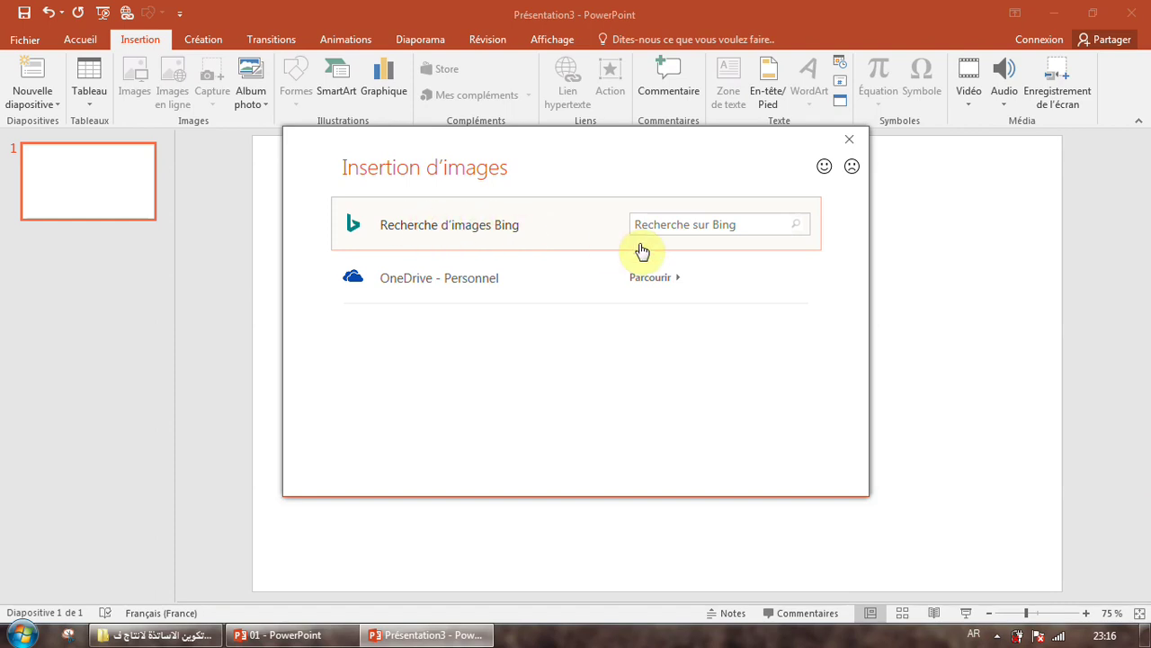
pyautogui.click(642, 251)
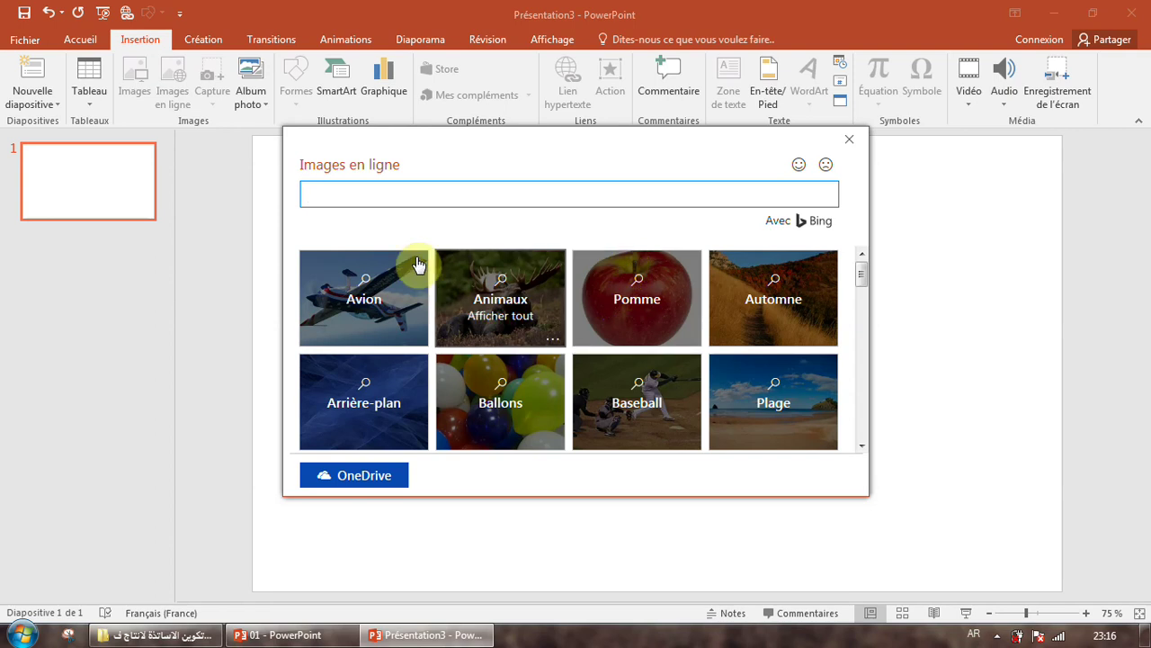
pyautogui.click(762, 305)
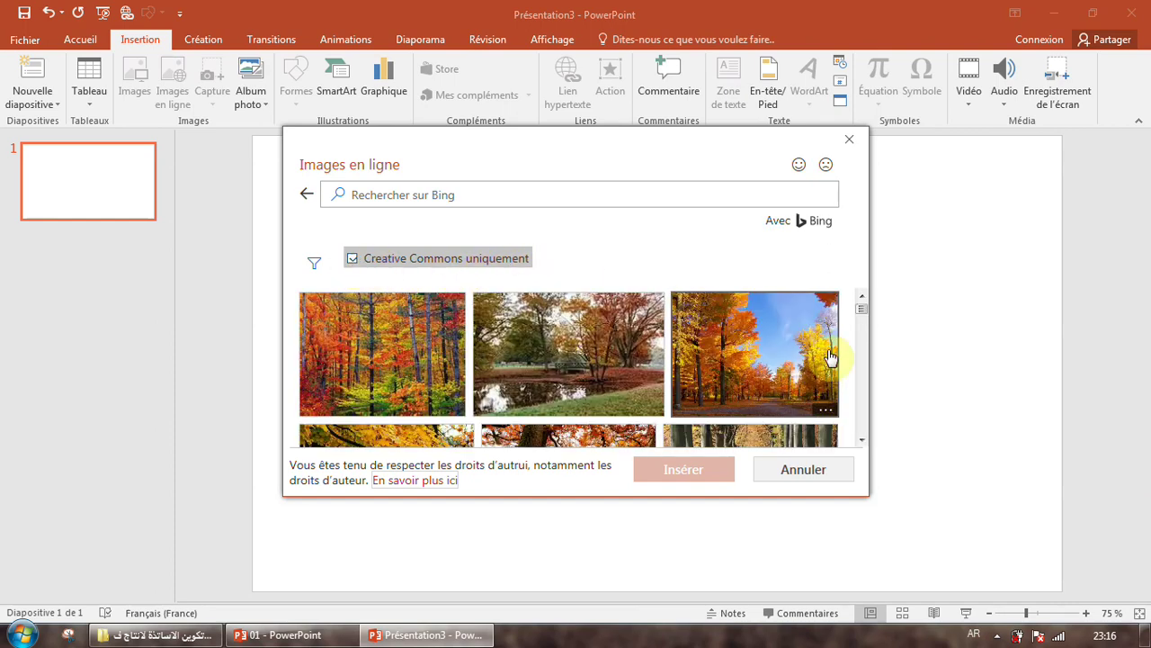
pyautogui.moveTo(860, 309)
pyautogui.mouseDown()
pyautogui.moveTo(857, 386)
pyautogui.moveTo(850, 299)
pyautogui.mouseUp()
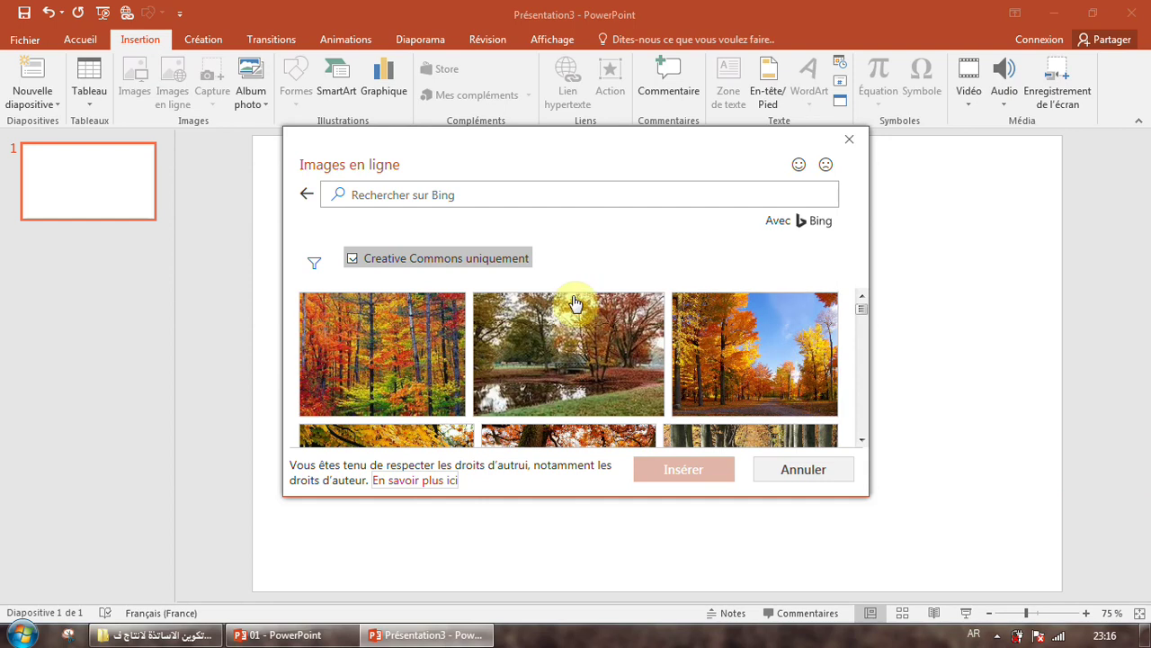
pyautogui.click(352, 260)
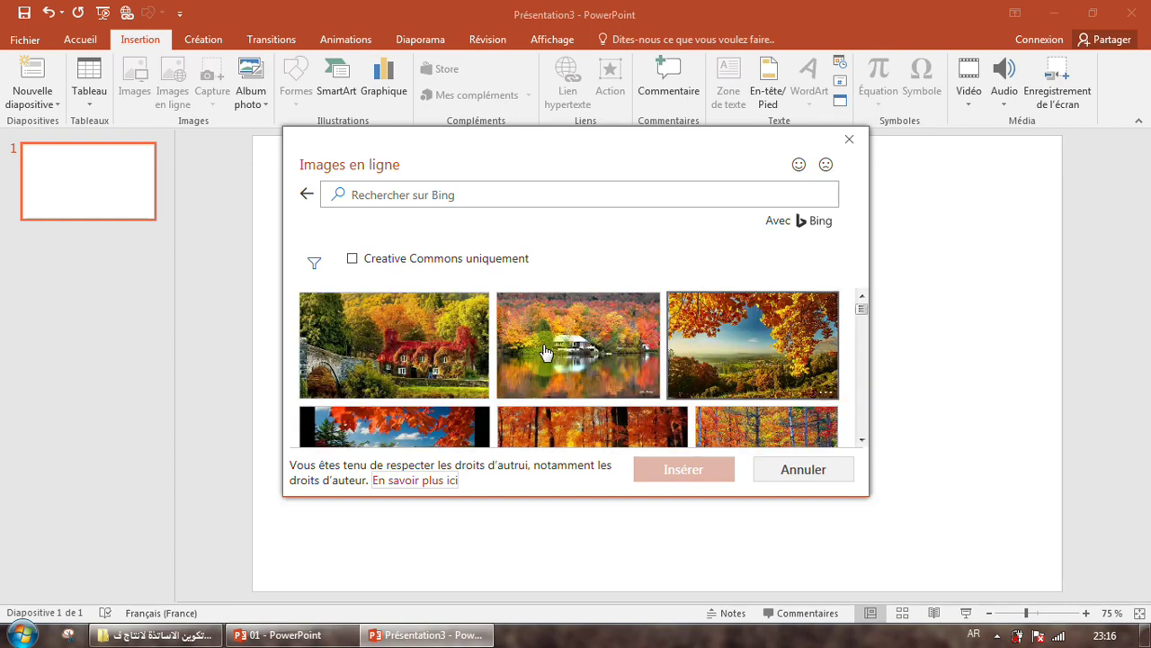
pyautogui.click(352, 260)
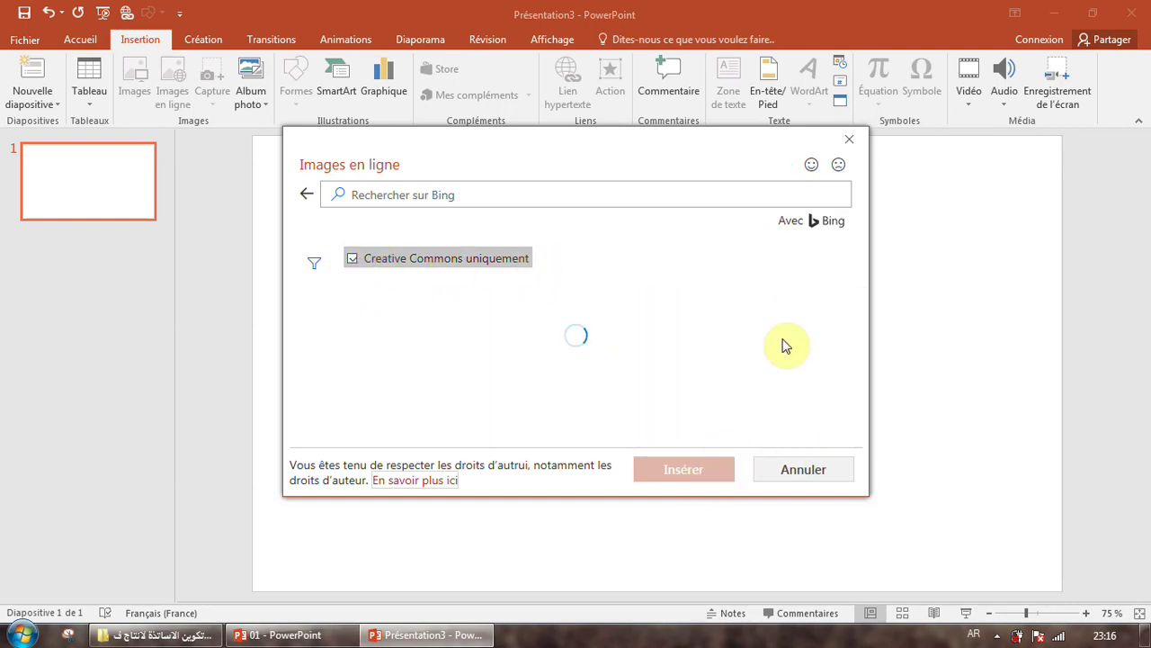
pyautogui.click(852, 142)
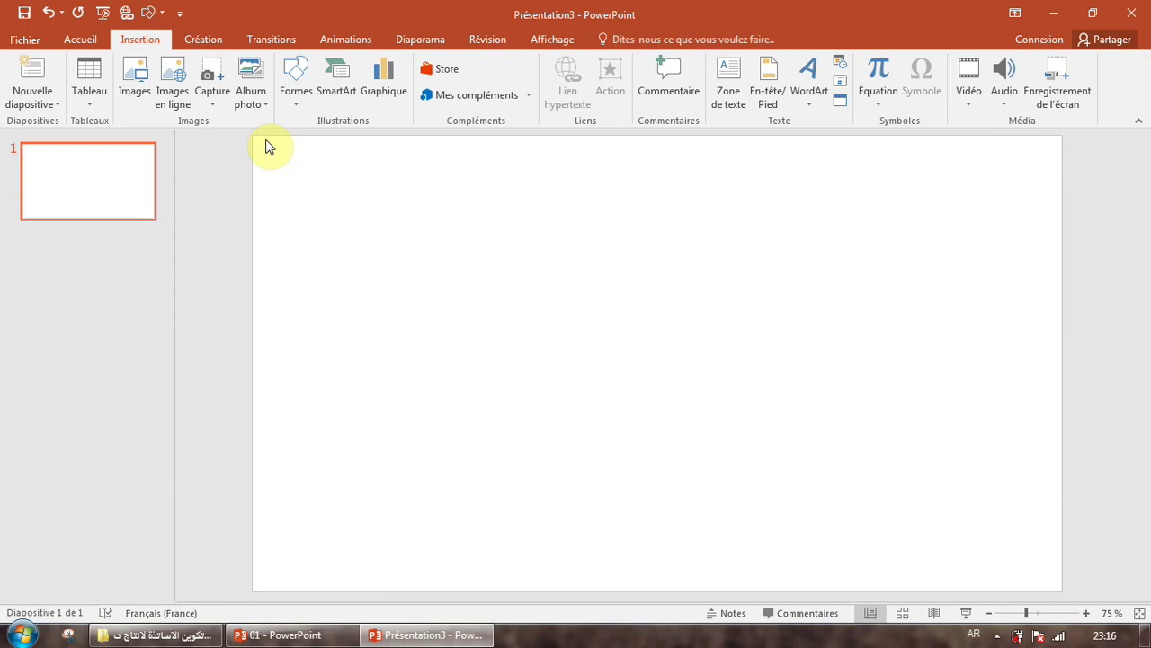
# Open the Save As dialog on This PC, view the file type list, then cancel without saving
pyautogui.click(25, 40)
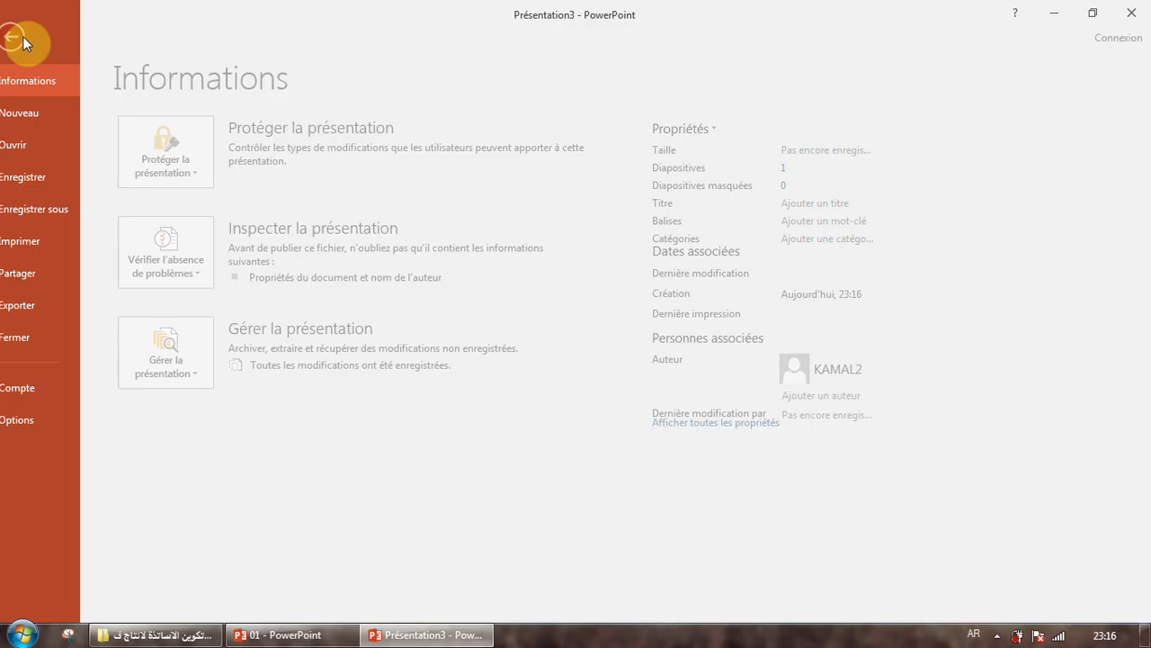
pyautogui.click(73, 209)
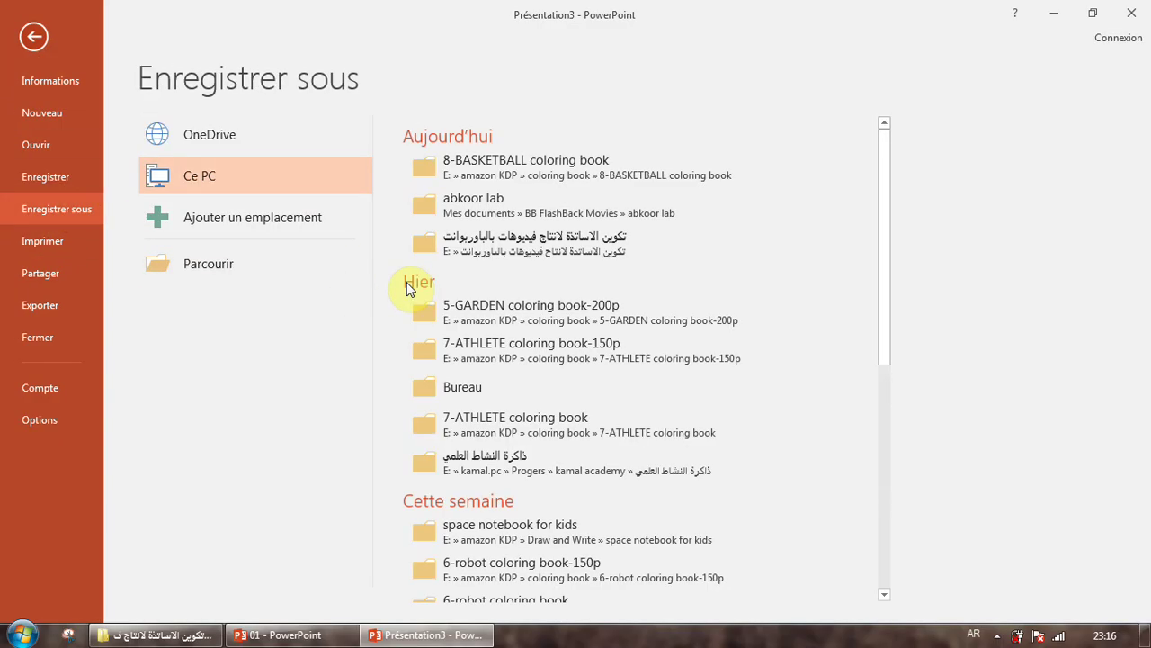
pyautogui.click(205, 264)
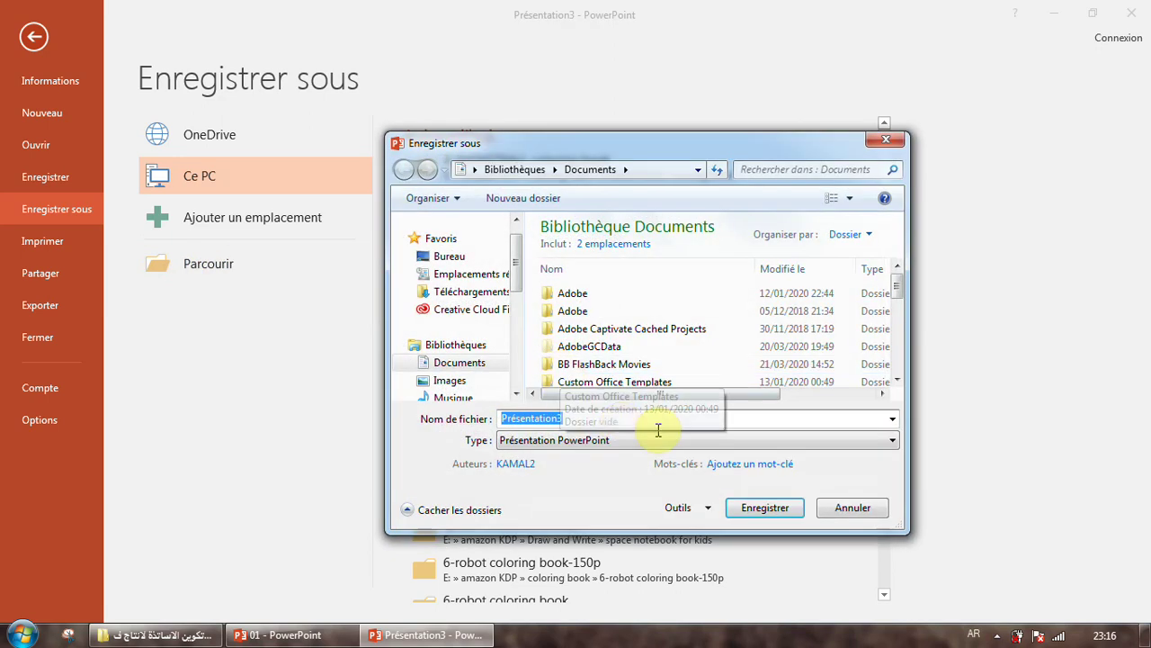
pyautogui.click(779, 440)
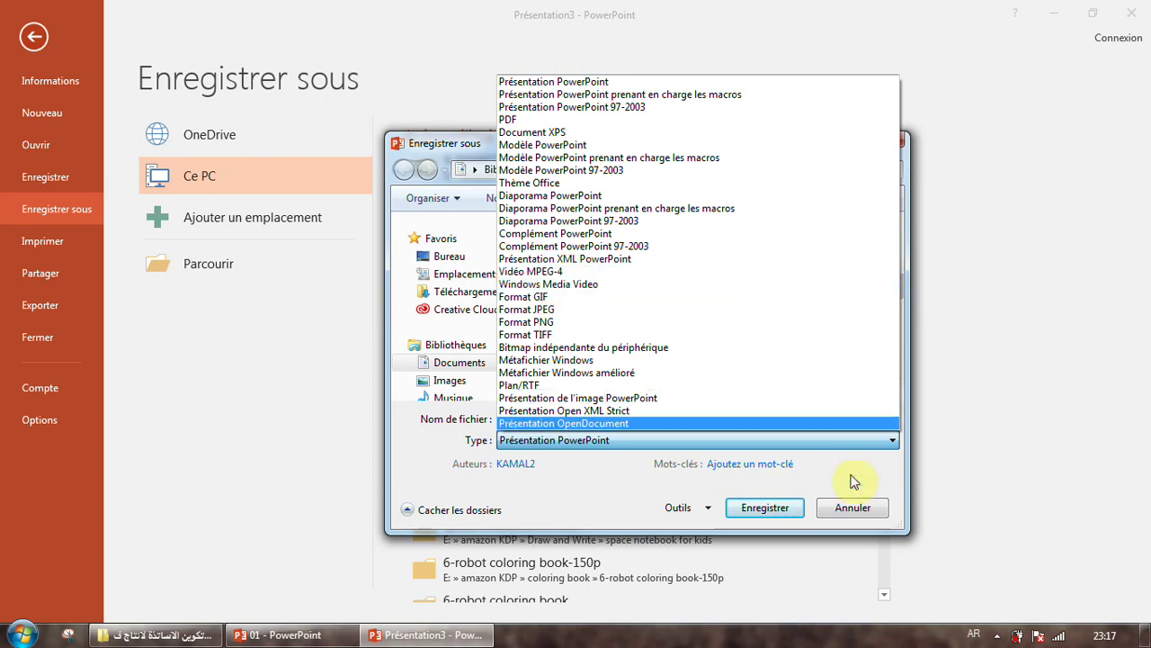
pyautogui.click(863, 508)
pyautogui.click(863, 508)
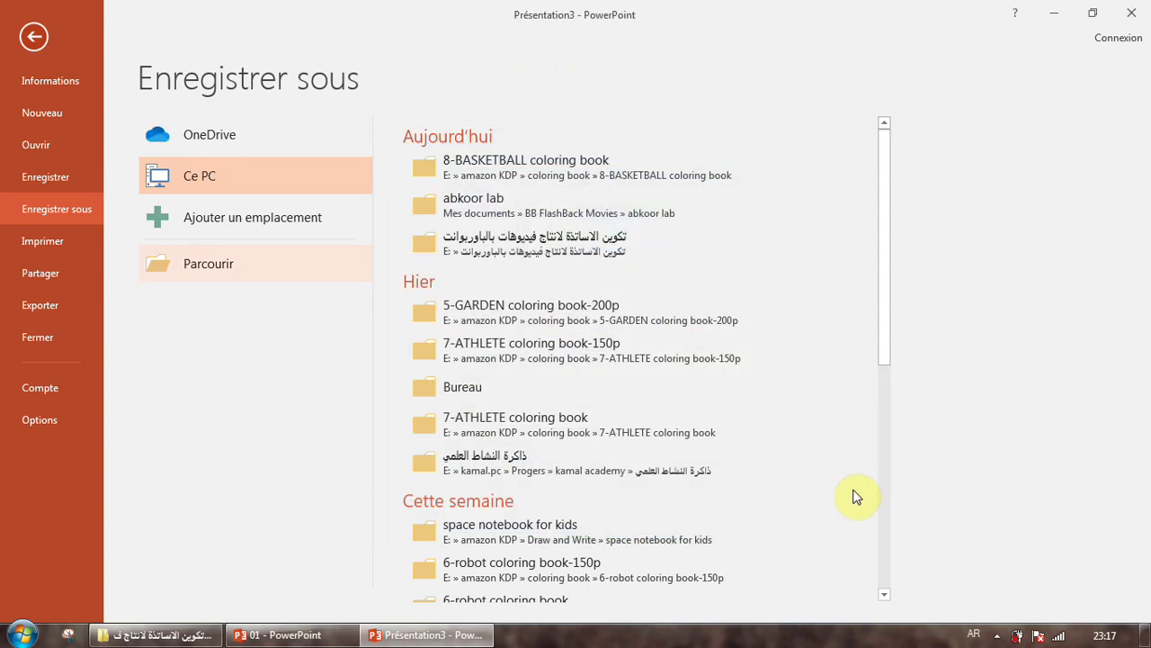
# Leave backstage with Esc and view the Création, Transitions and Insertion ribbon tabs
pyautogui.press('Escape')
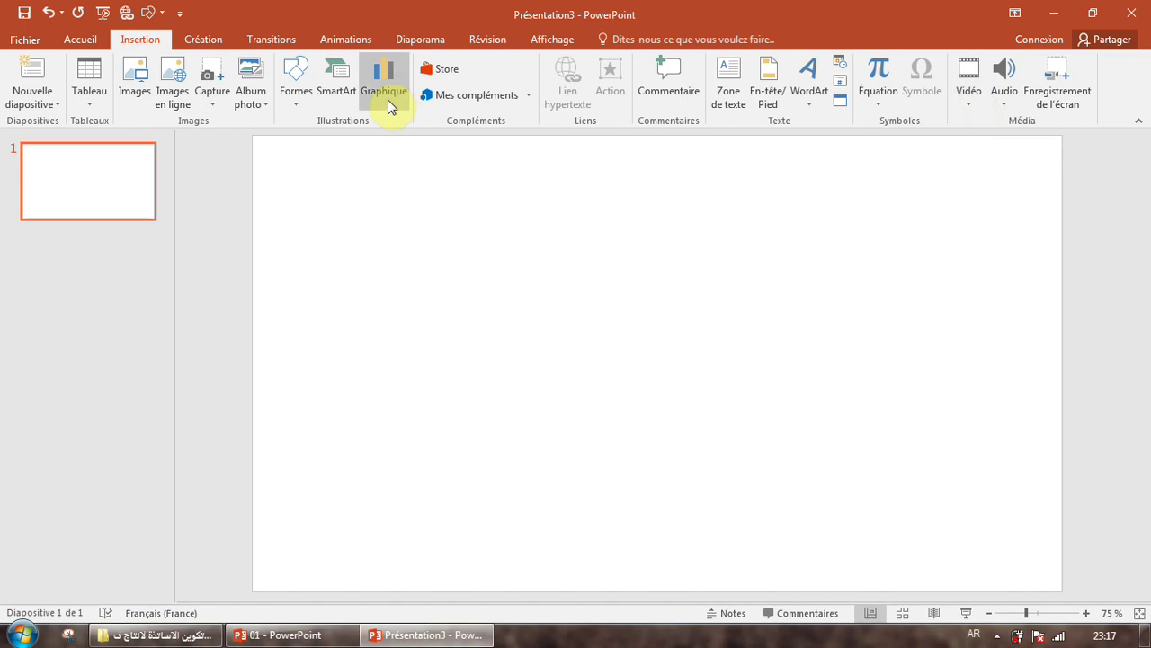
pyautogui.click(205, 41)
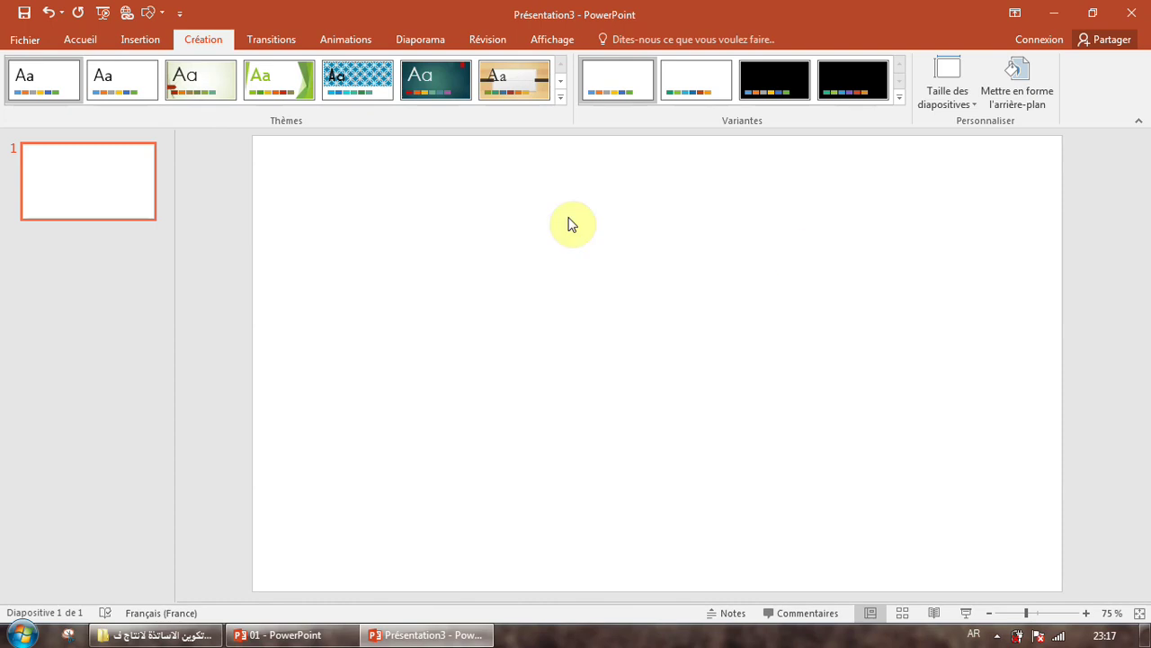
pyautogui.click(260, 41)
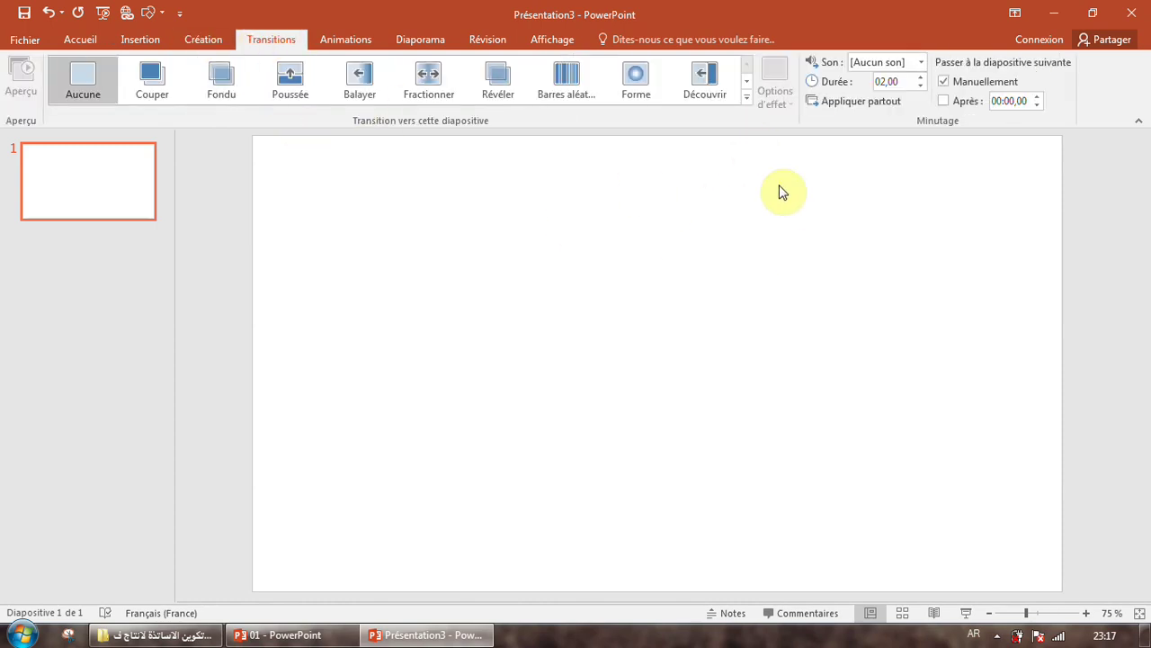
pyautogui.click(203, 41)
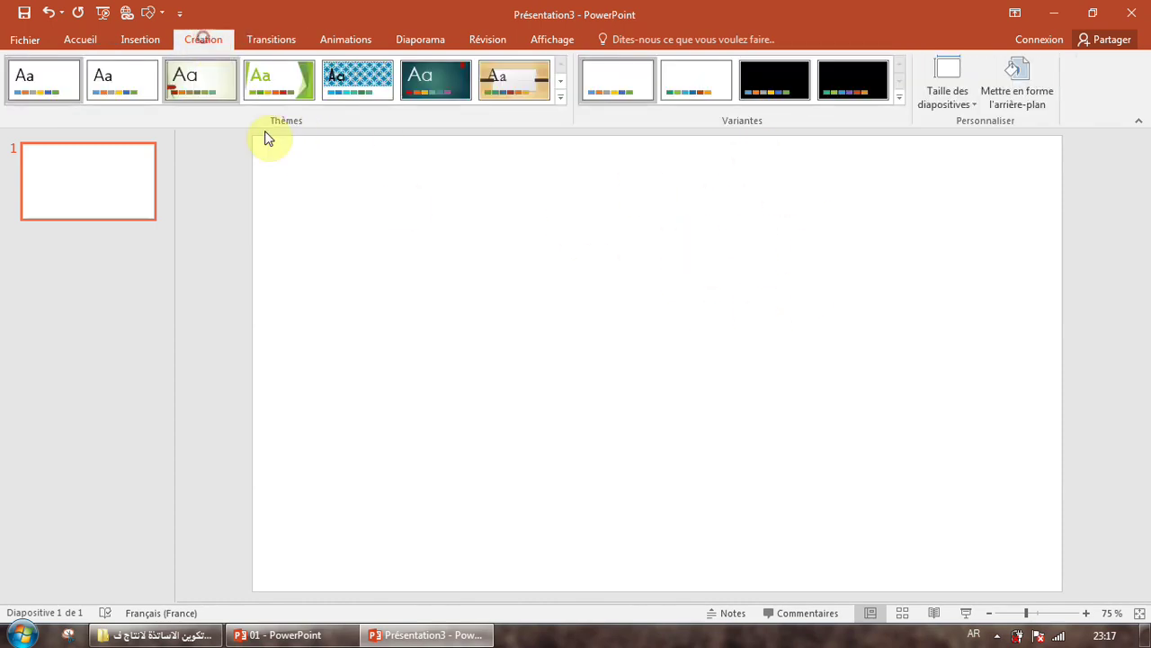
pyautogui.click(140, 41)
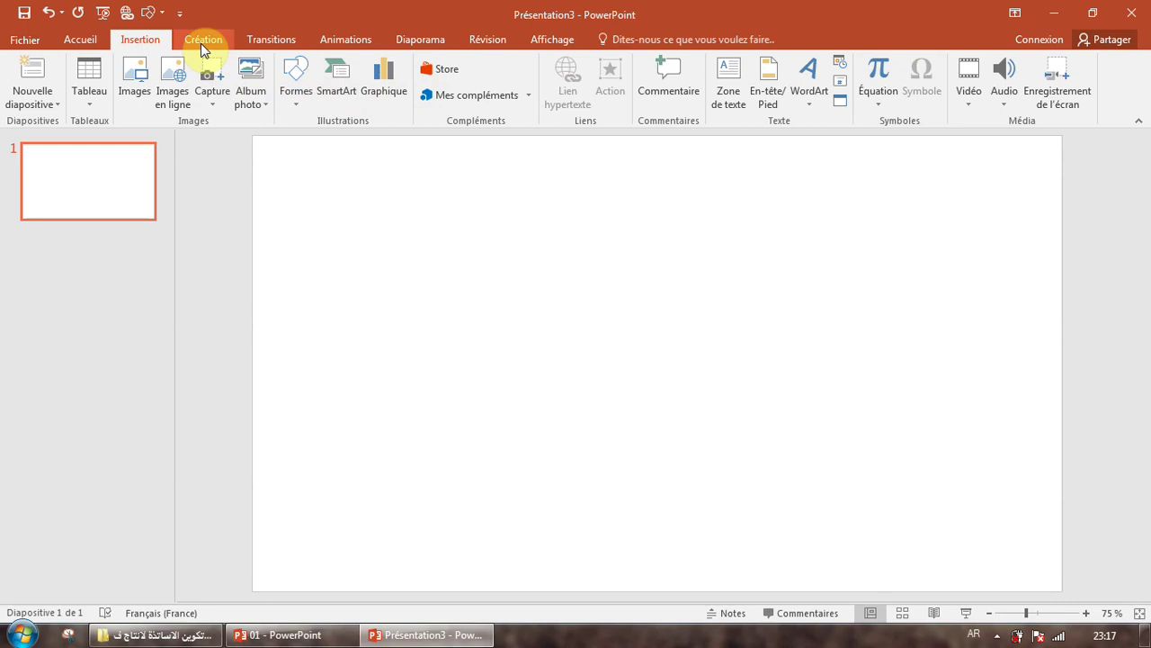
# Look through the Transitions, Animations, Diaporama, Révision and Affichage tabs
pyautogui.click(255, 37)
pyautogui.click(360, 45)
pyautogui.click(416, 43)
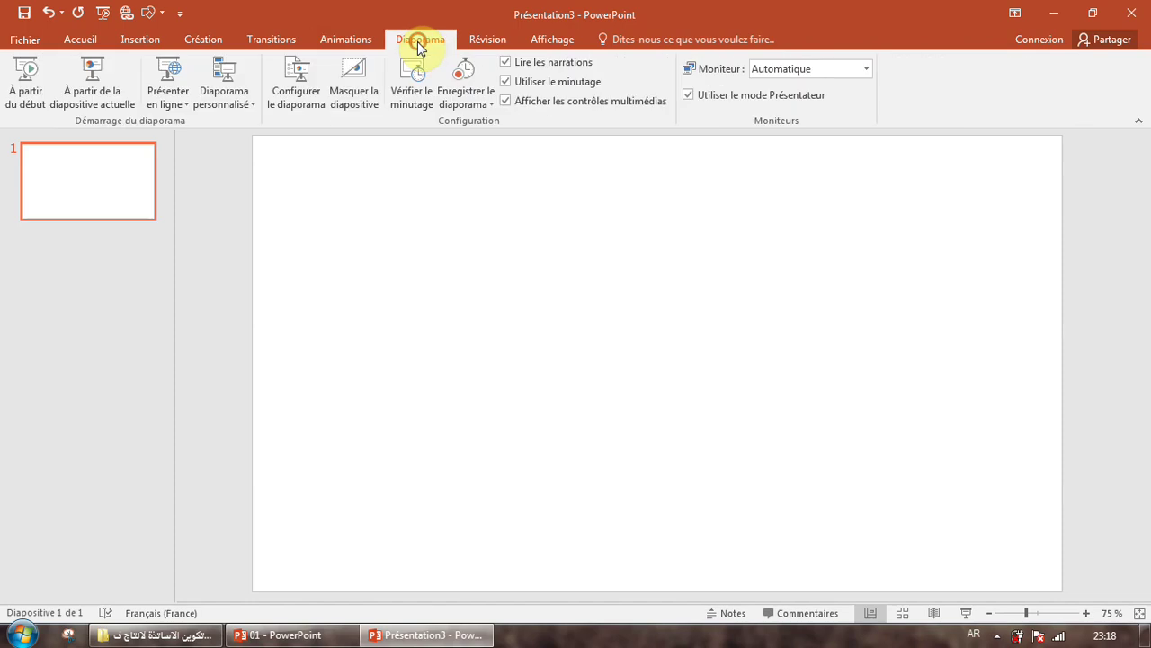
pyautogui.click(490, 43)
pyautogui.click(546, 39)
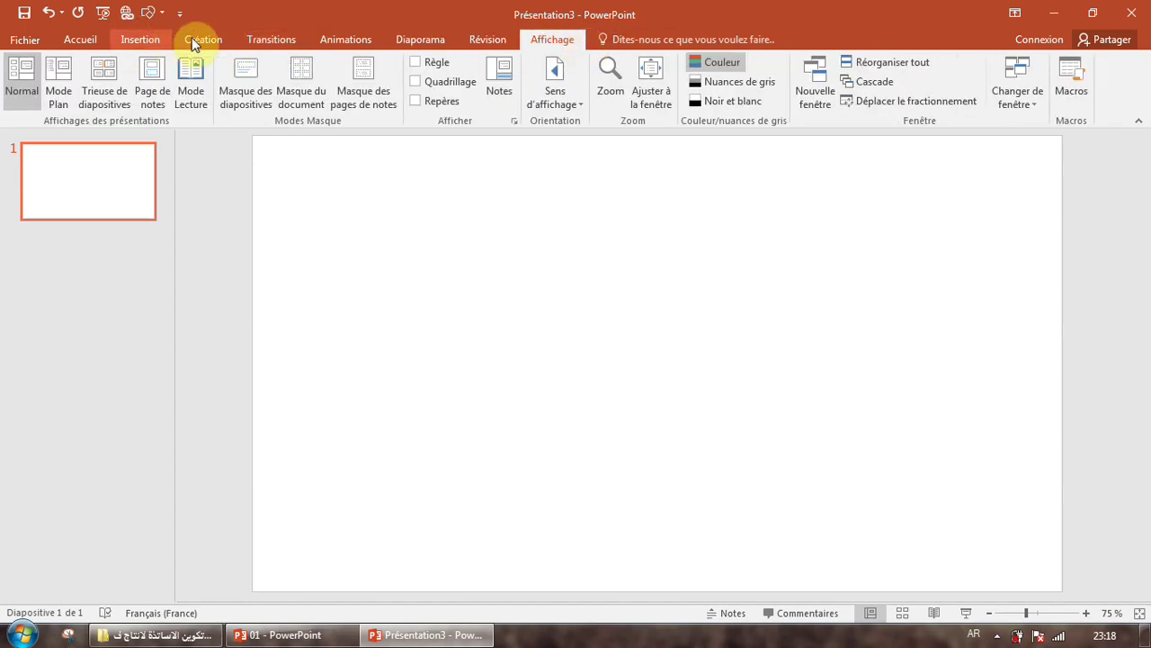
# Revisit the Création, Transitions and Insertion tabs, then switch to the 01 deck's slide 14
pyautogui.click(214, 39)
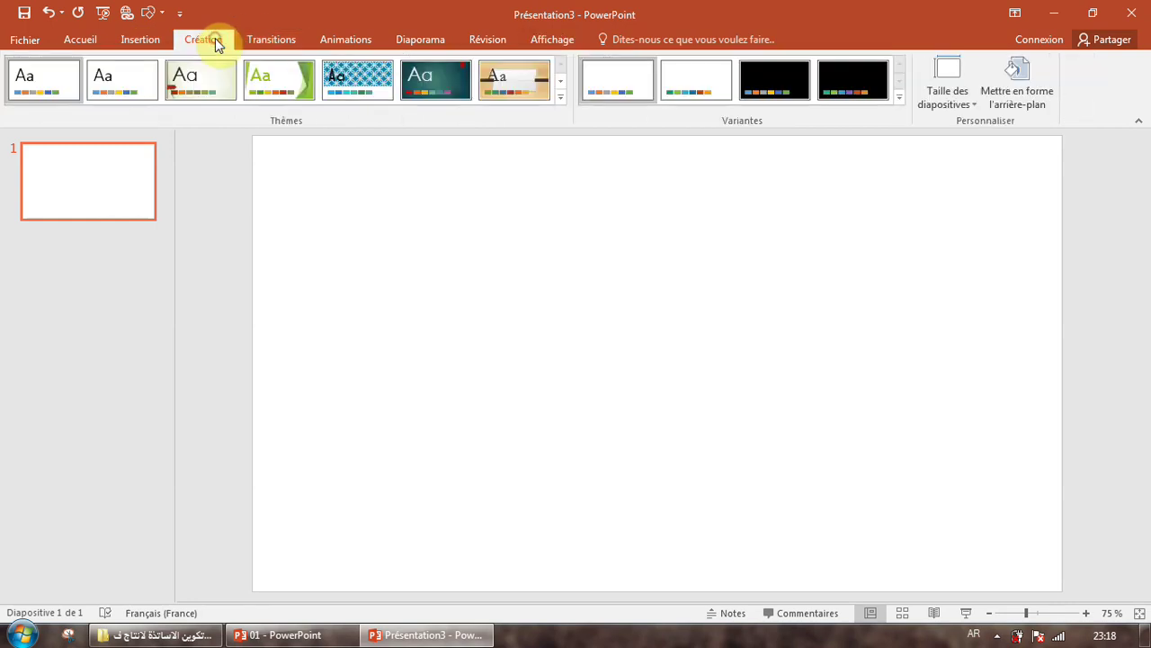
pyautogui.click(270, 39)
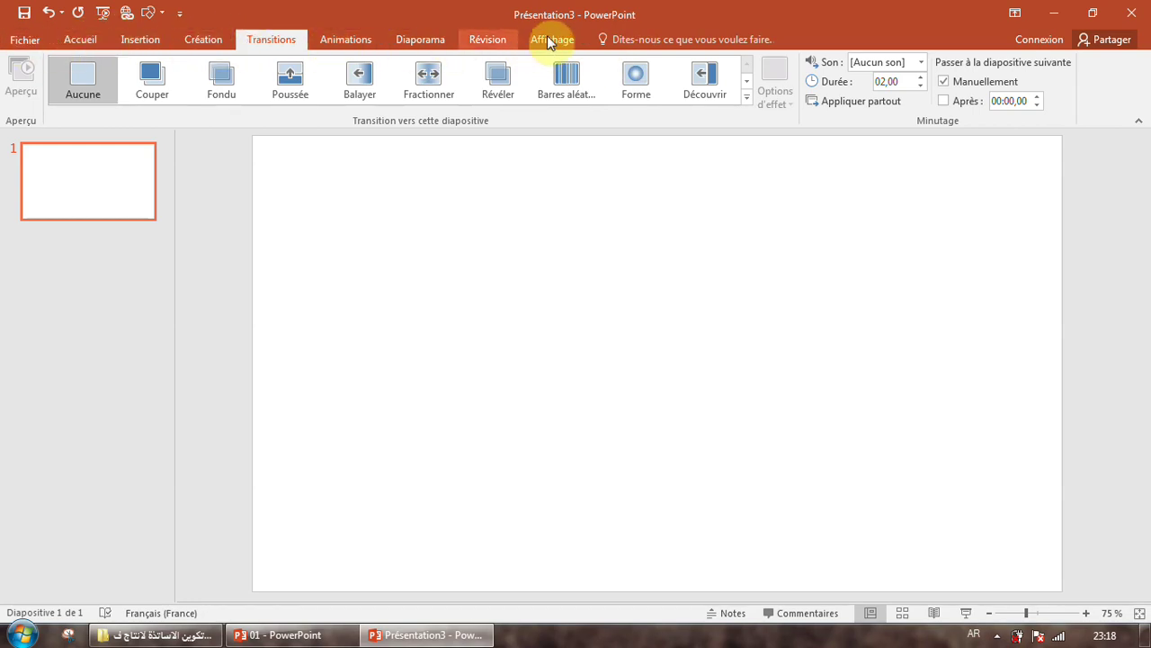
pyautogui.click(133, 43)
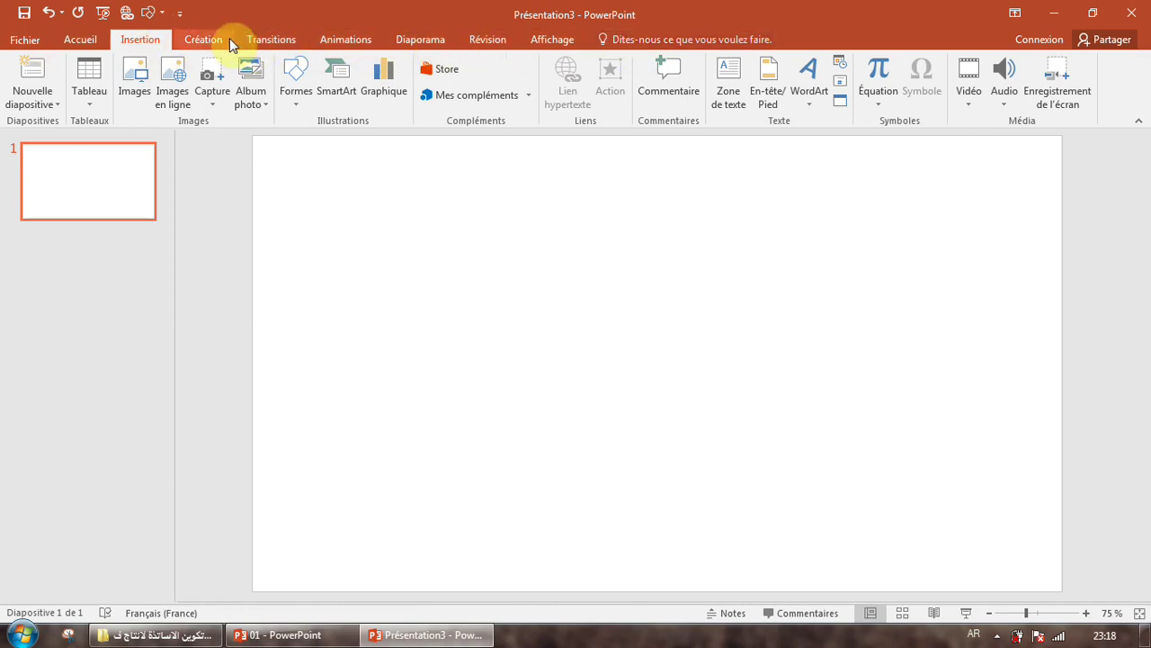
pyautogui.click(194, 39)
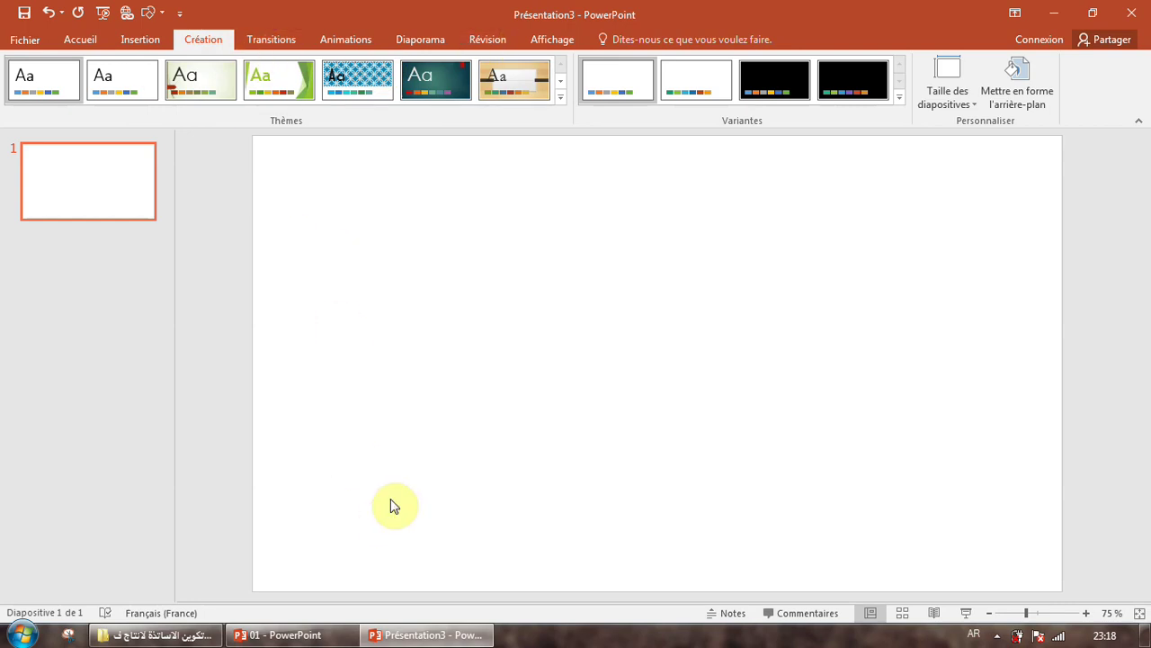
pyautogui.click(286, 637)
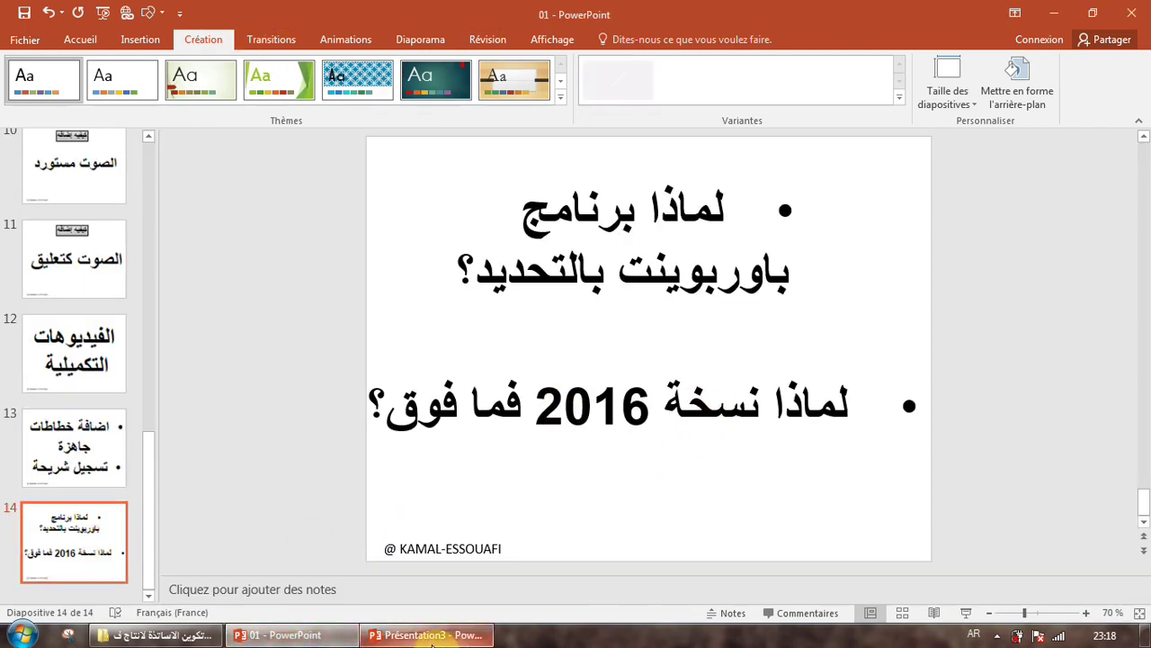
# Compare Présentation3 with the 01 deck, nudging slide 14's lower bullet box right, then return to Présentation3
pyautogui.moveTo(432, 637)
pyautogui.click(467, 550)
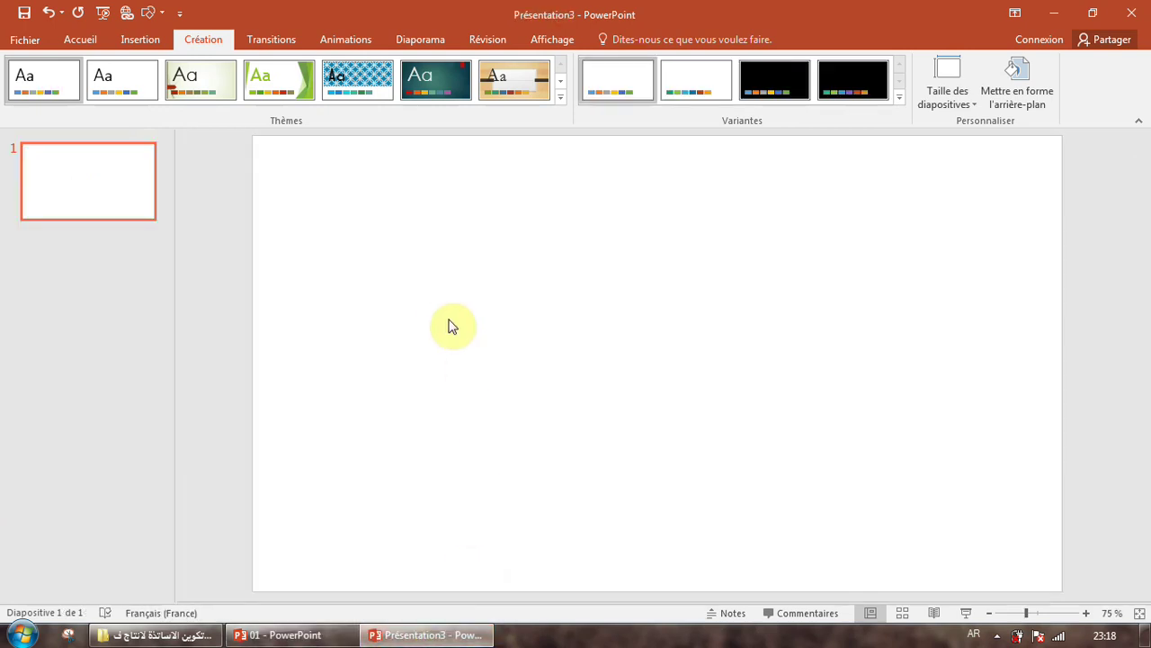
pyautogui.click(324, 635)
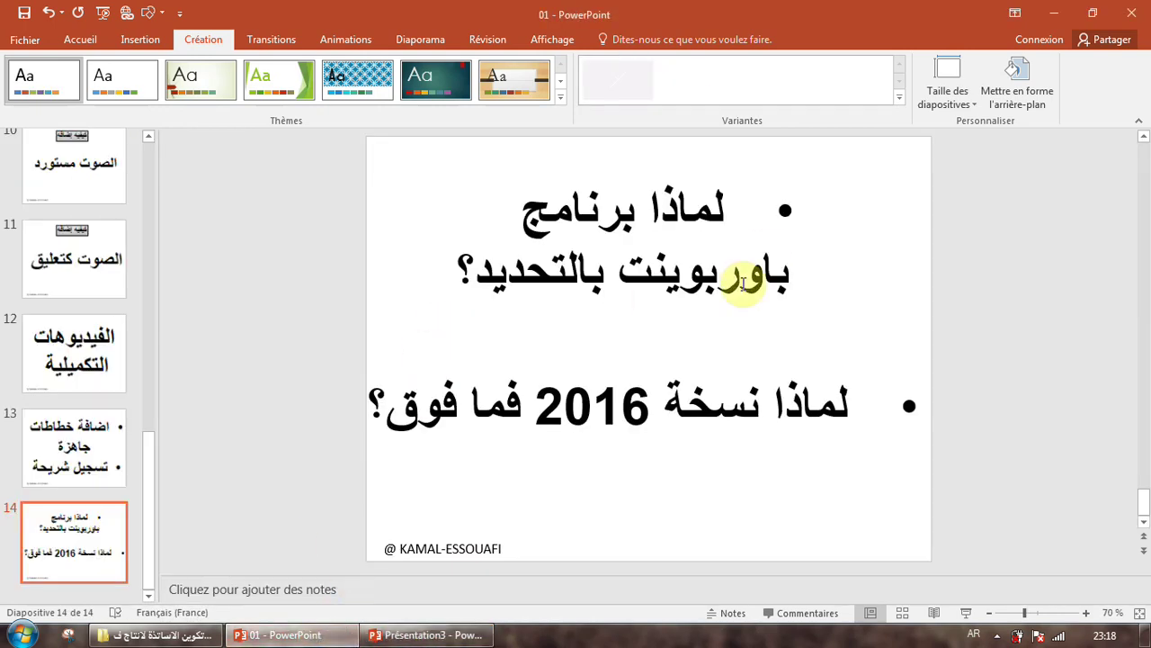
pyautogui.click(824, 419)
pyautogui.moveTo(828, 437); pyautogui.dragTo(841, 439)
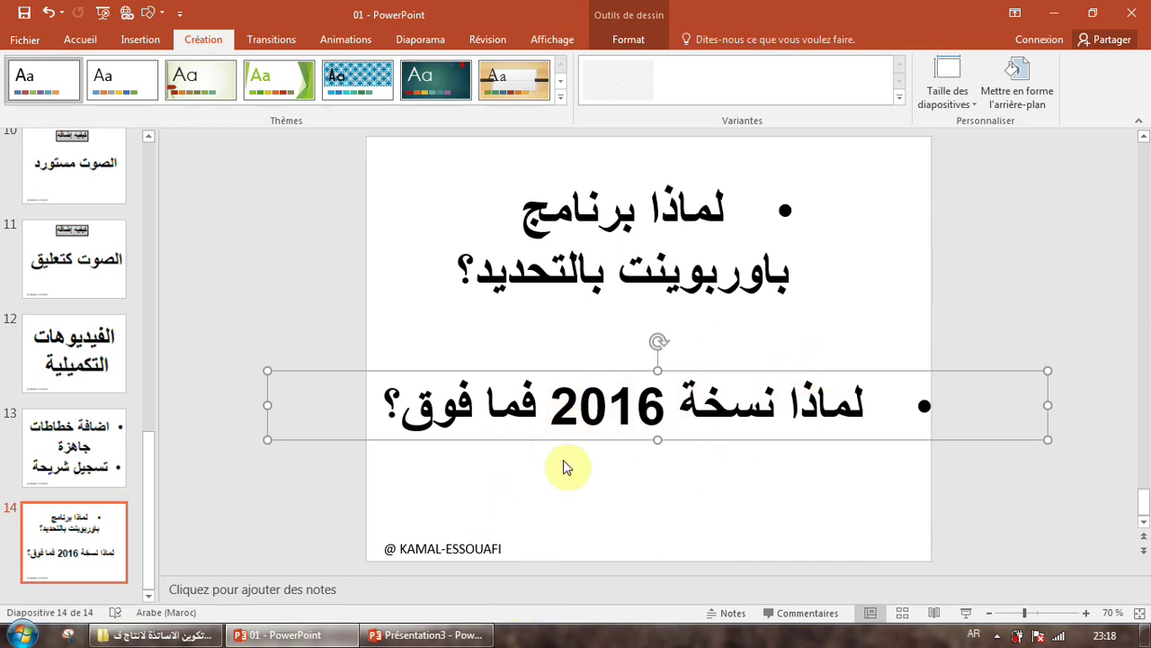
pyautogui.click(461, 637)
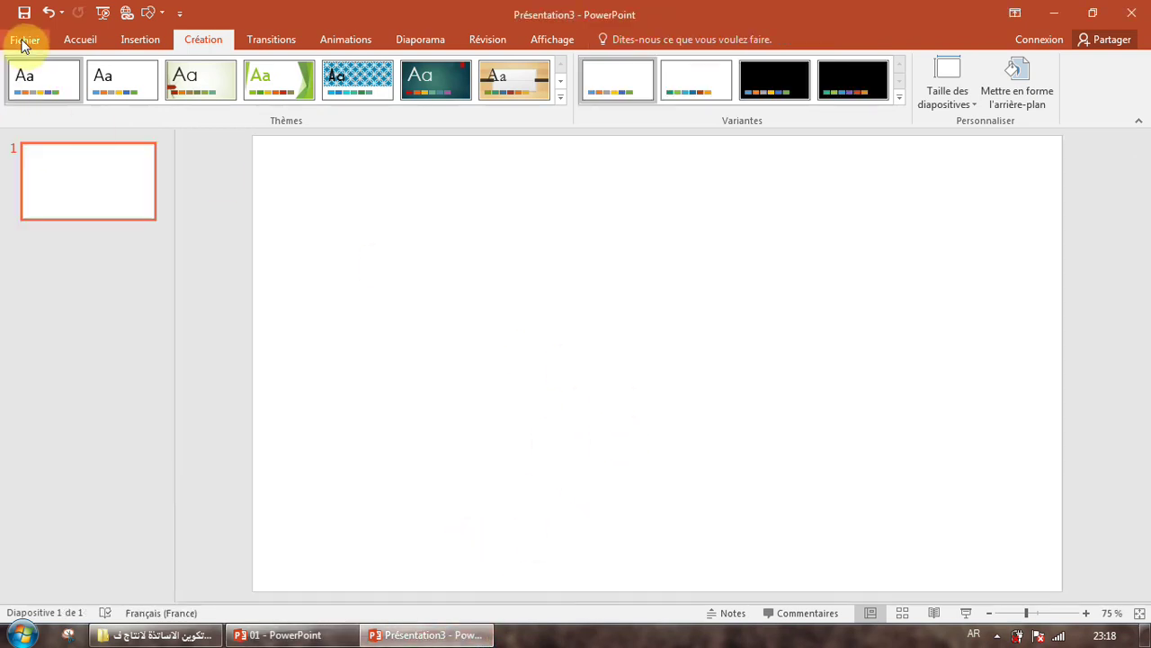
# Check Présentation3's Informations page under Fichier, then go back to the slide's Insertion tools
pyautogui.click(24, 43)
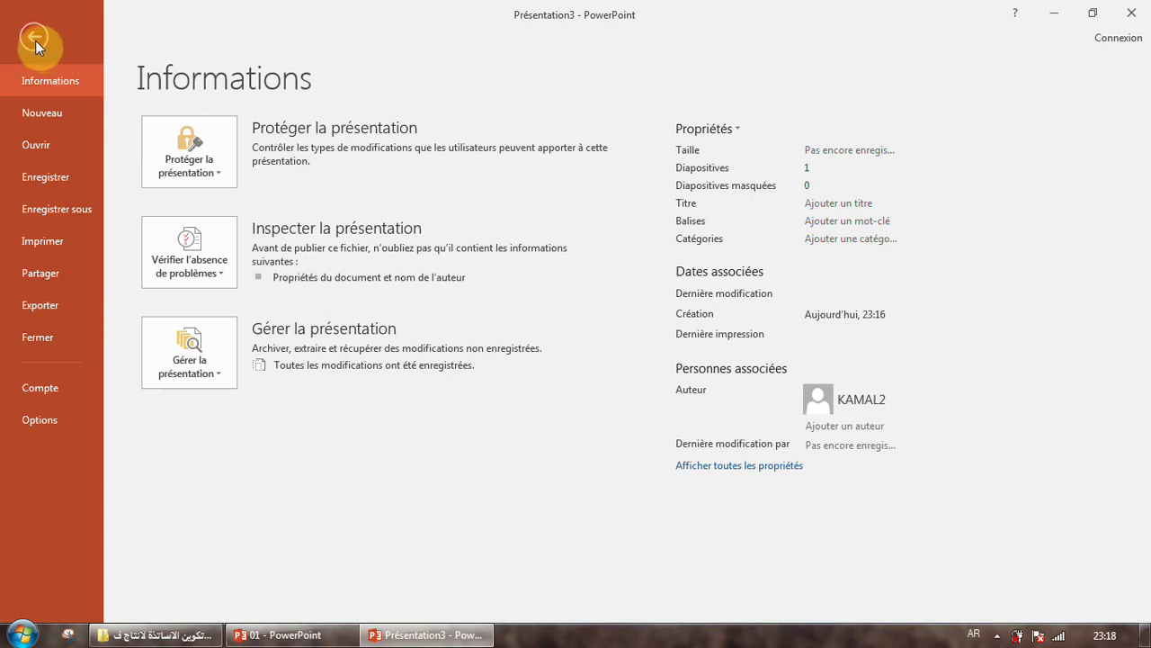
pyautogui.click(35, 40)
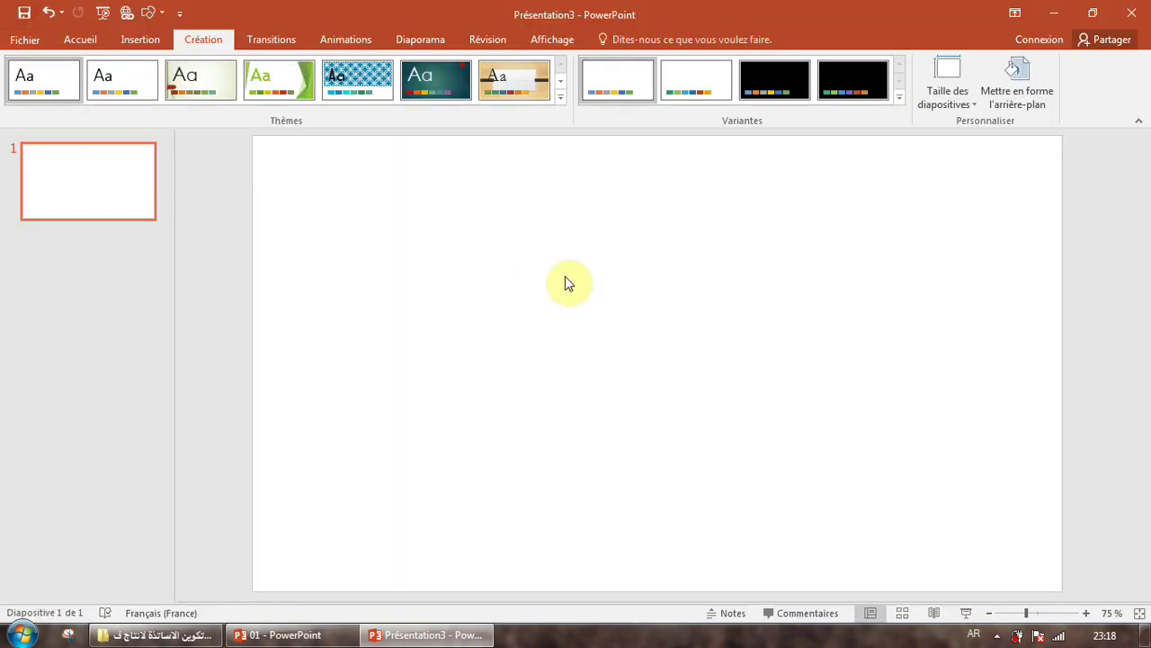
pyautogui.click(135, 40)
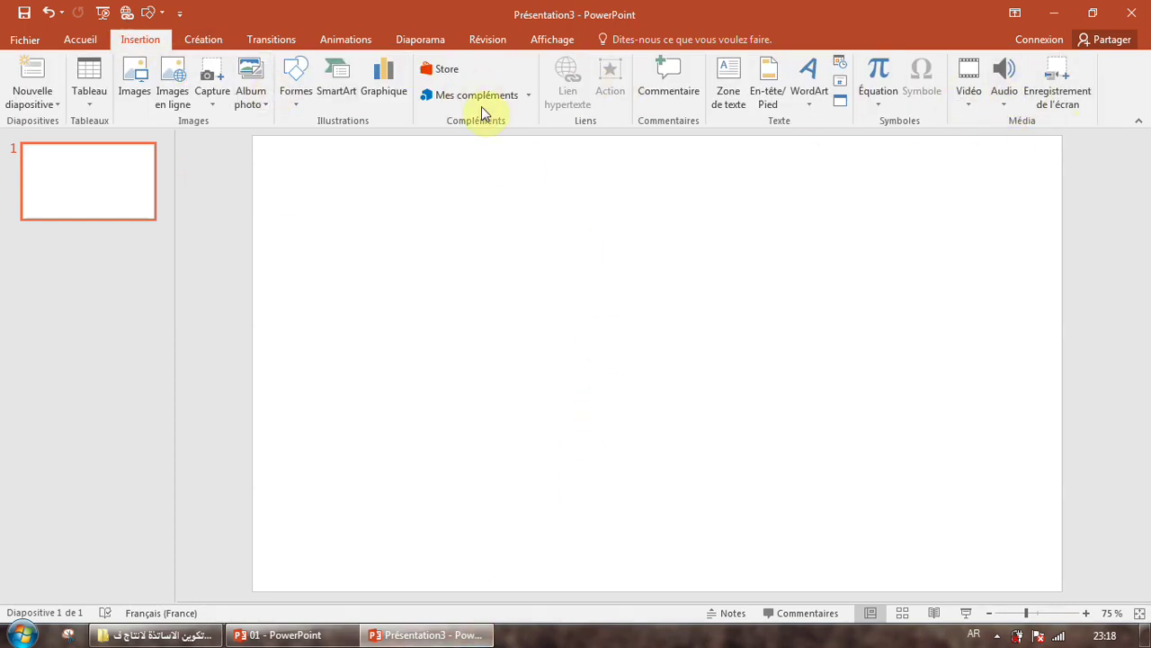
# On the 01 deck's slide 14, click into both Arabic bullet boxes and select the lower box
pyautogui.click(306, 634)
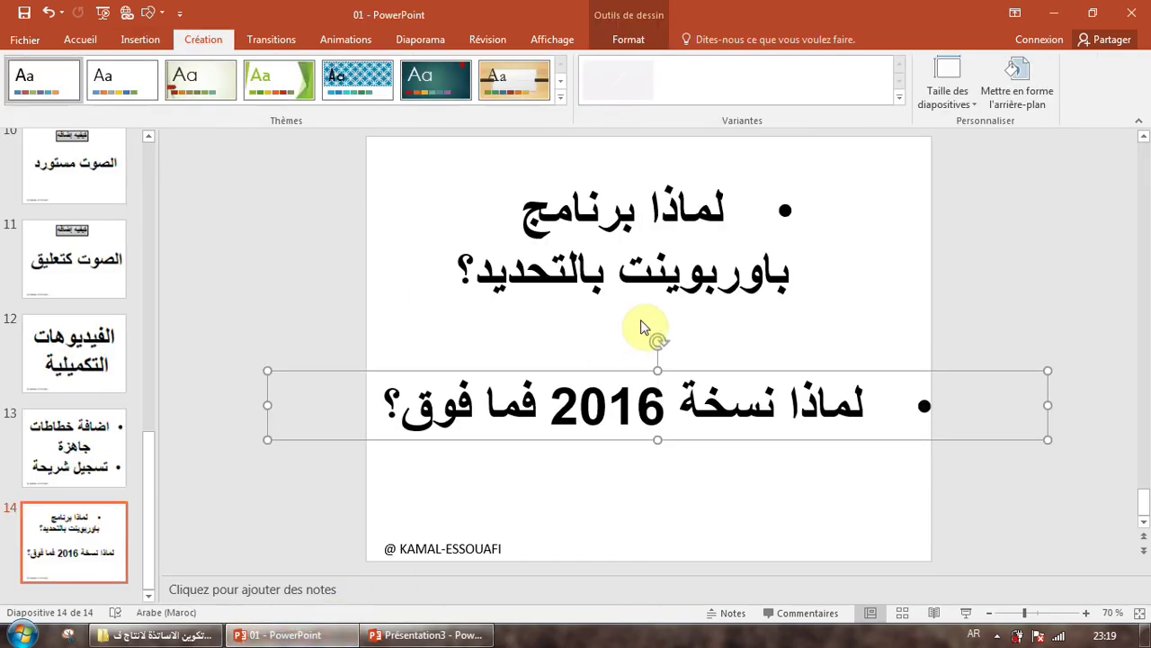
pyautogui.click(535, 319)
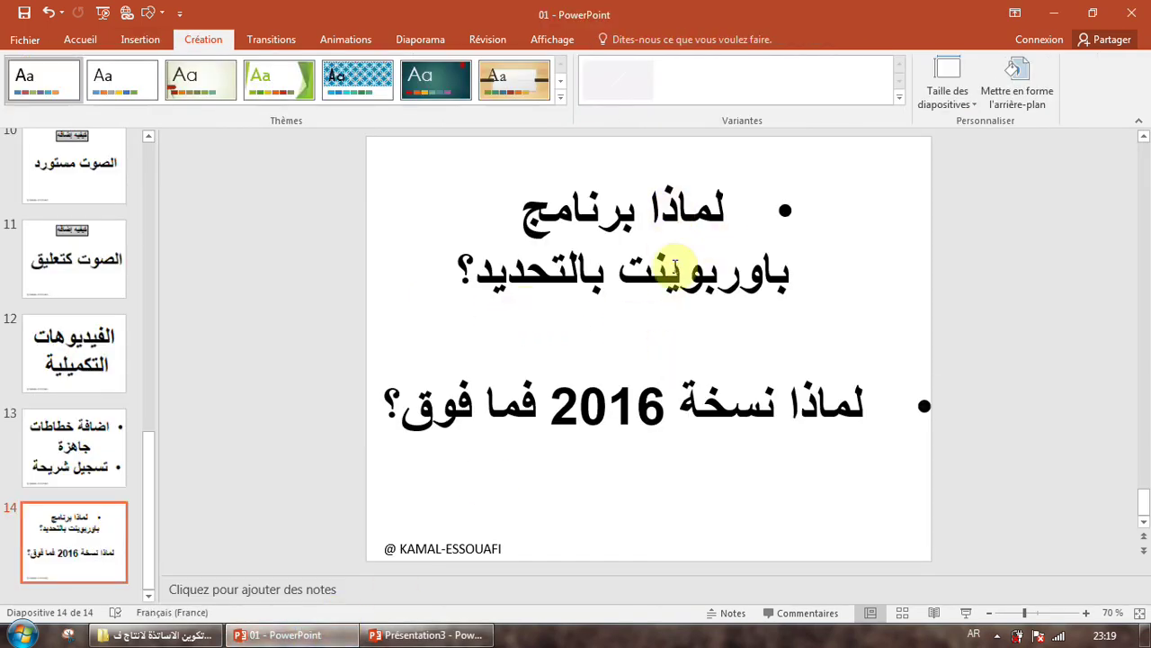
pyautogui.click(700, 421)
pyautogui.click(685, 279)
pyautogui.click(727, 429)
pyautogui.click(693, 249)
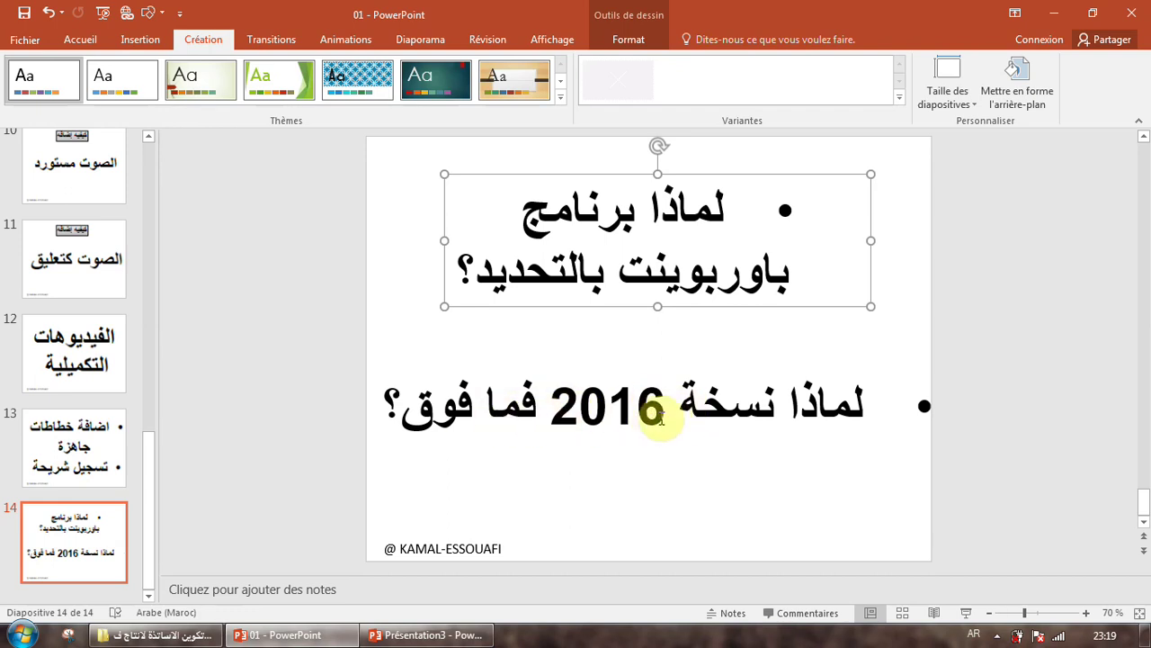
pyautogui.click(630, 404)
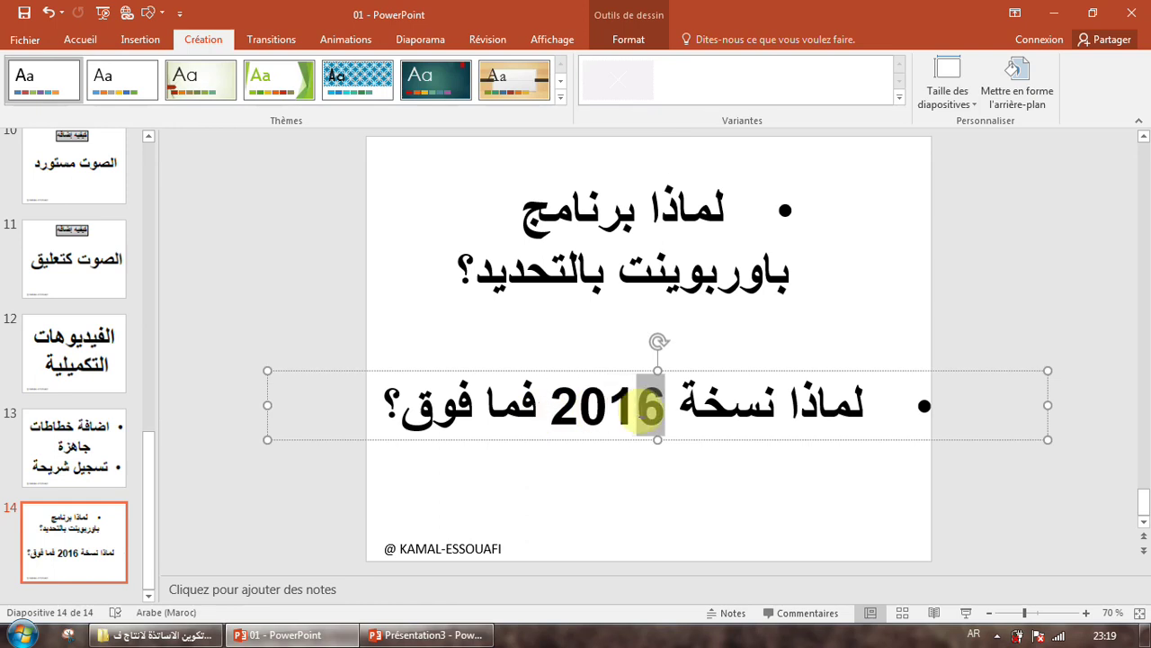
pyautogui.click(583, 441)
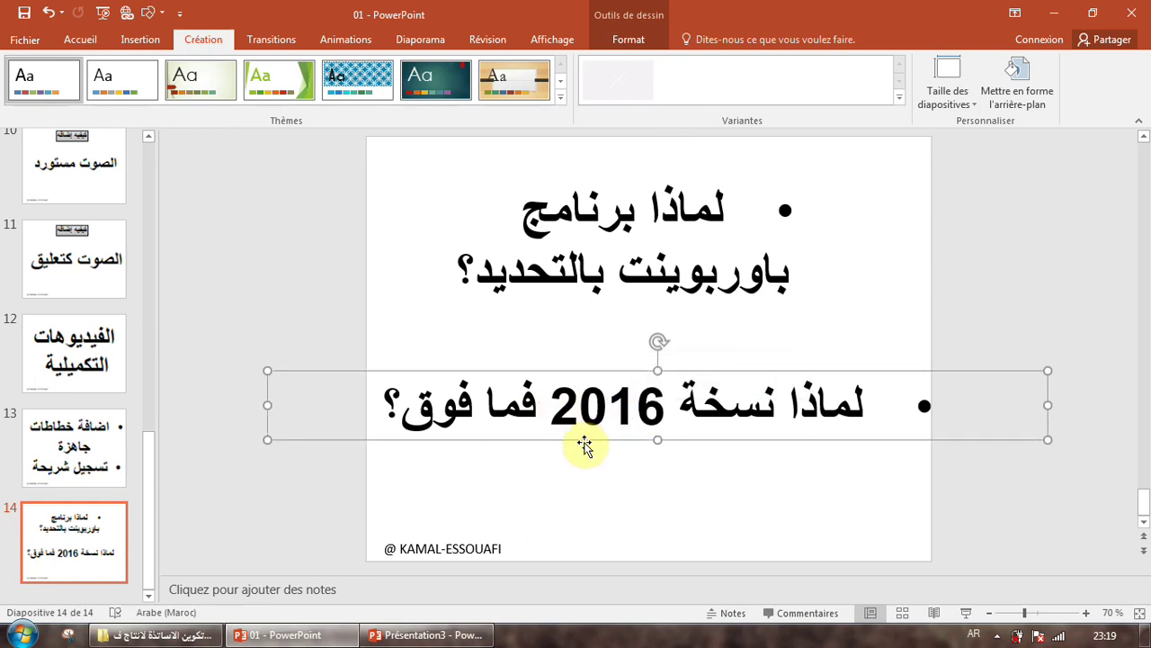